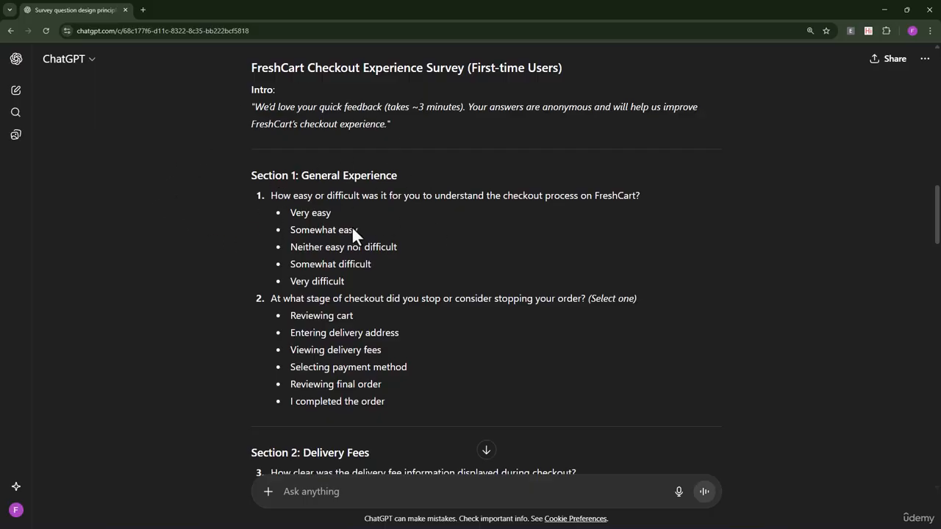
# Copy the FreshCart survey draft from its title and intro through question 10, leaving out the checklist summary below it
pyautogui.scroll(1, 344, 182)
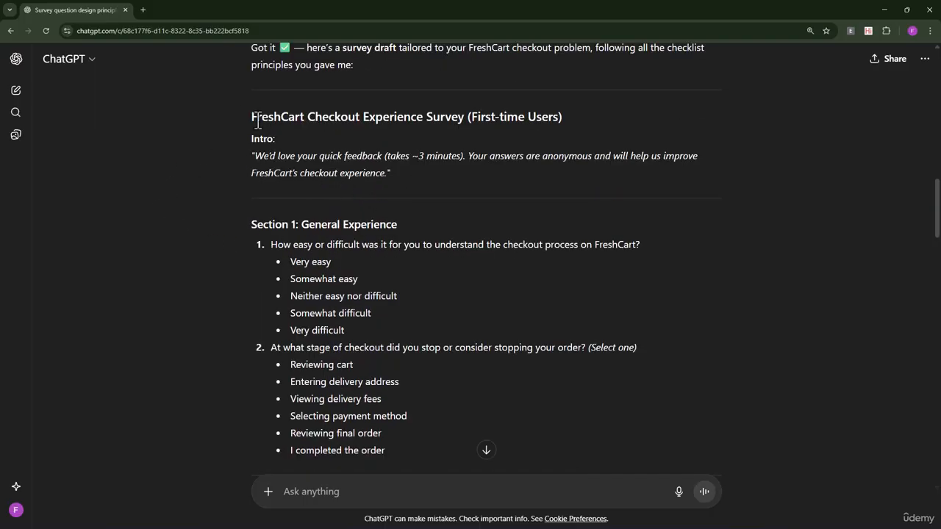
pyautogui.moveTo(252, 116); pyautogui.dragTo(390, 174)
pyautogui.scroll(-15, 345, 269)
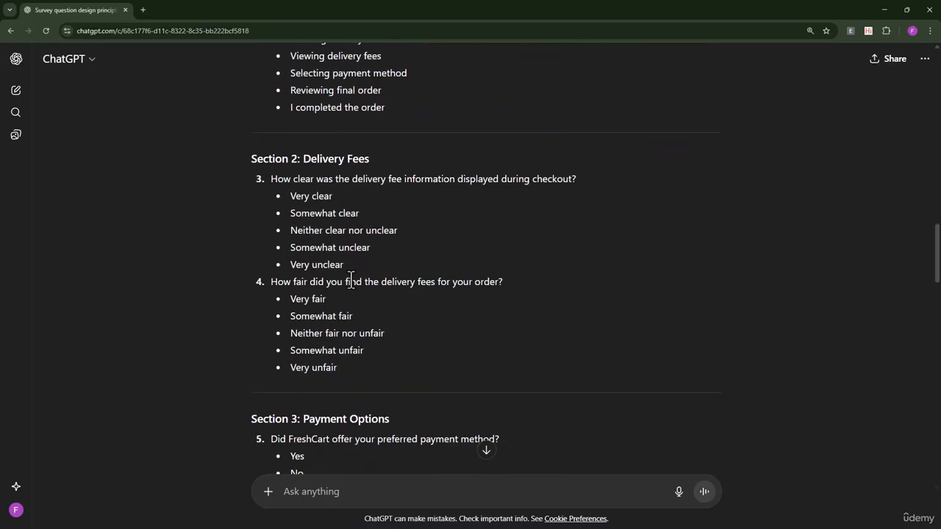
pyautogui.scroll(7, 430, 316)
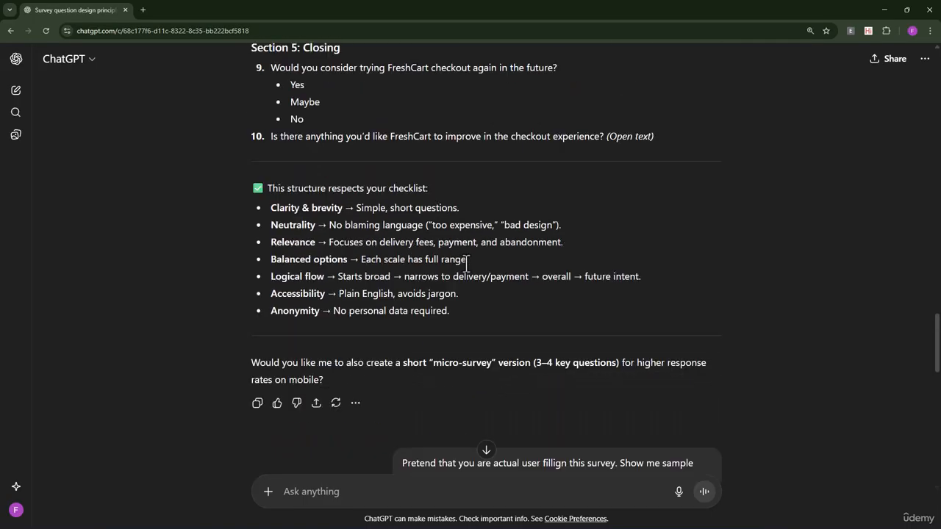
pyautogui.keyDown('shift'); pyautogui.click(662, 332); pyautogui.keyUp('shift')
pyautogui.scroll(10, 665, 334)
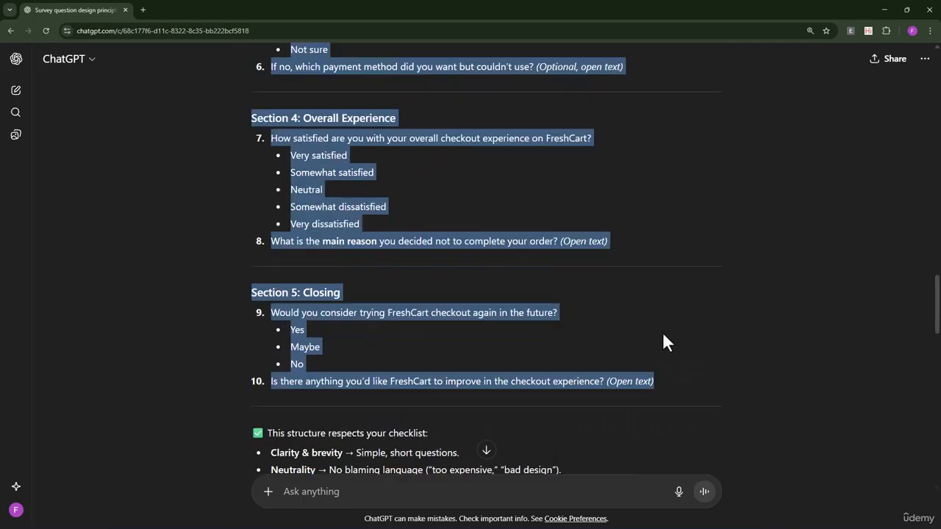
pyautogui.scroll(1, 677, 335)
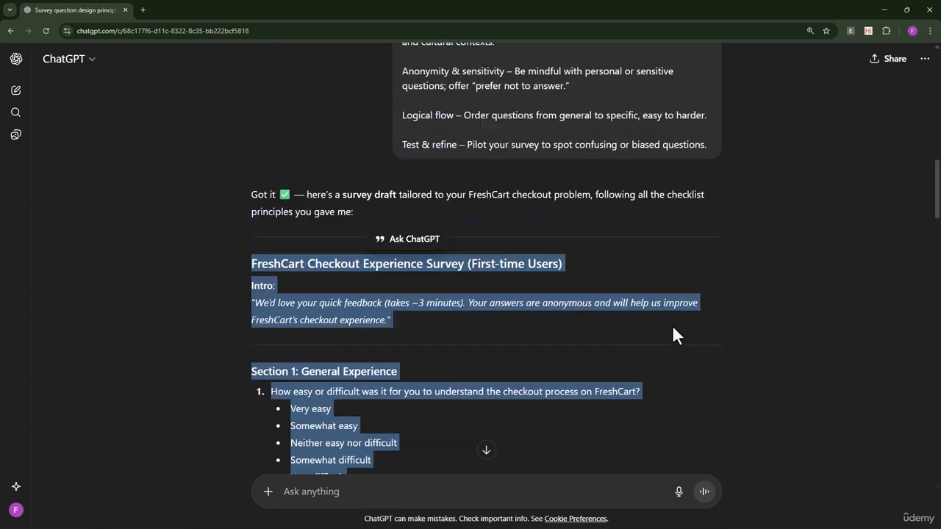
pyautogui.scroll(-2, 593, 368)
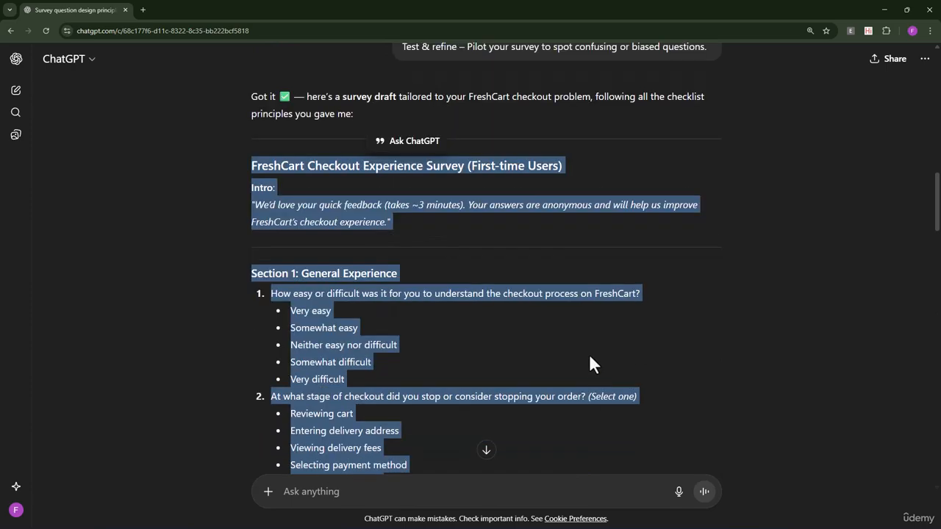
pyautogui.scroll(-1, 590, 357)
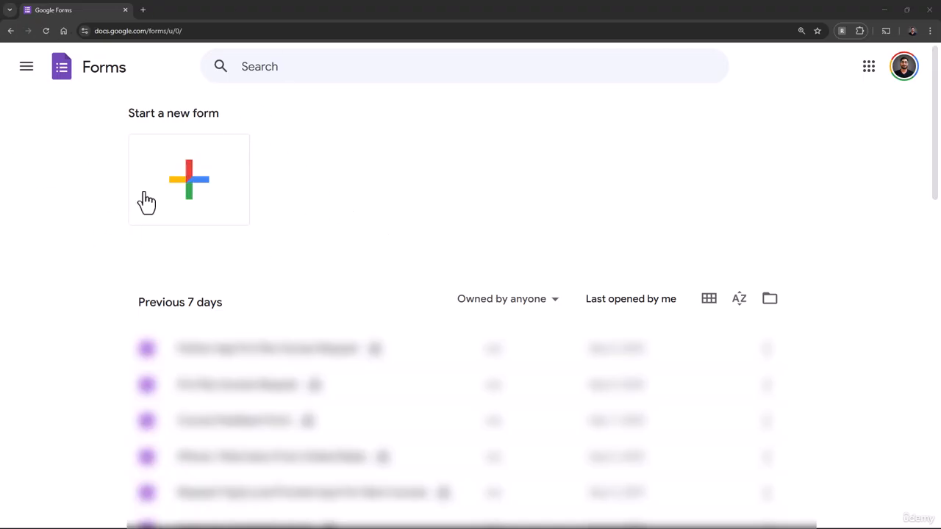
# Switch to Google Forms and start a new blank form
pyautogui.click(218, 207)
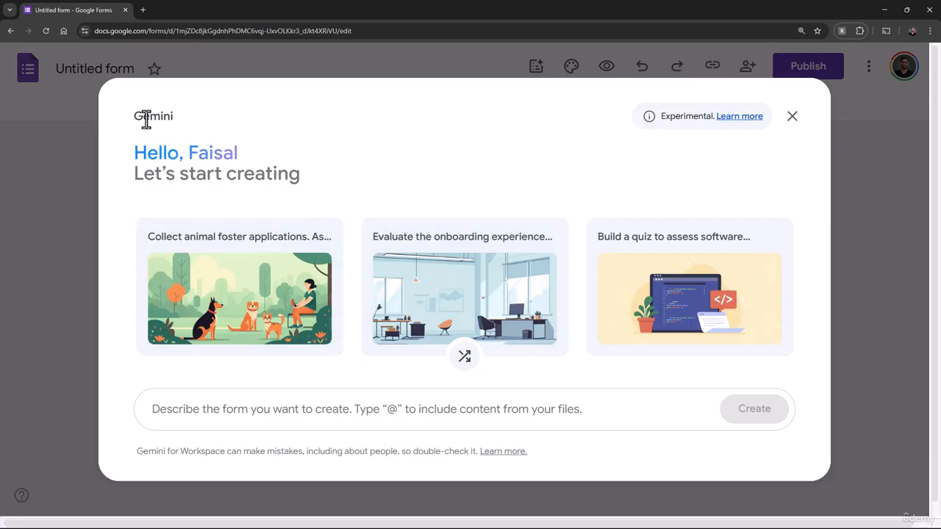
pyautogui.moveTo(132, 118); pyautogui.dragTo(182, 116)
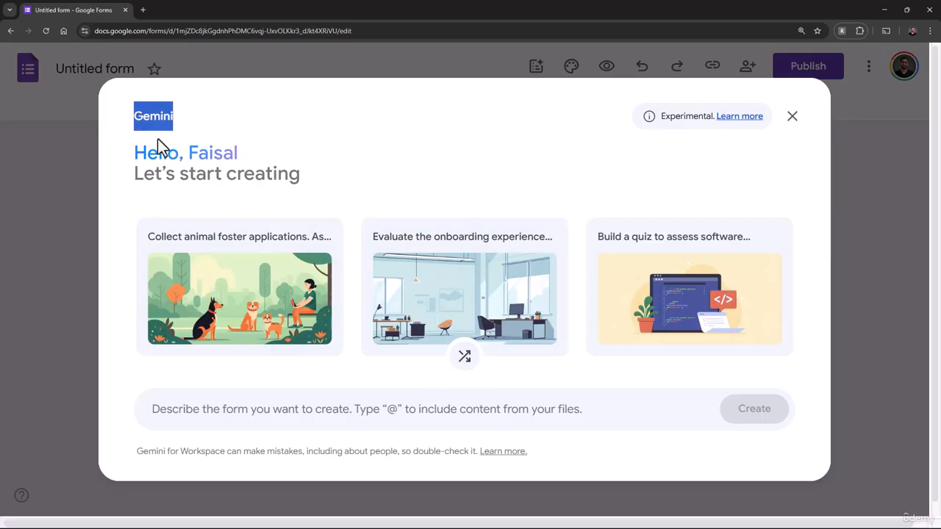
pyautogui.moveTo(140, 153); pyautogui.dragTo(344, 176)
pyautogui.click(344, 176)
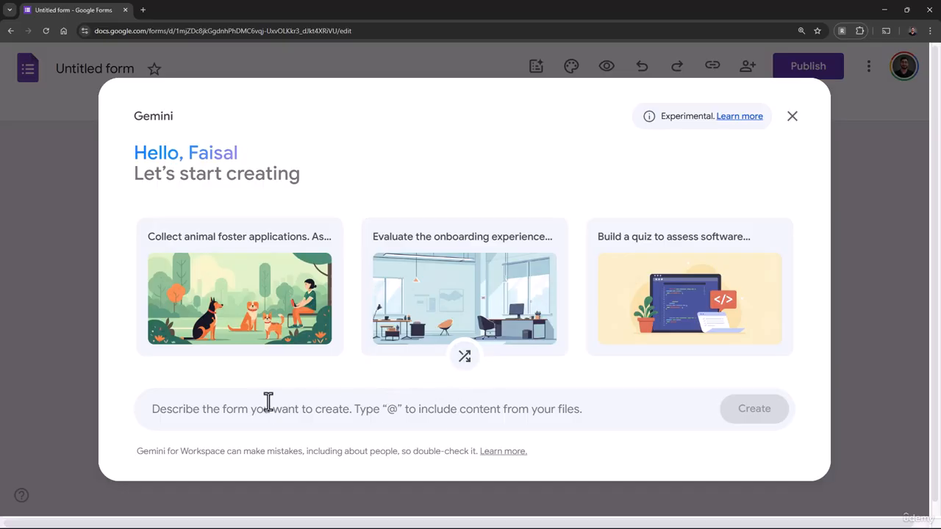
# Generate a form suggestion with Gemini from the prompt "Create a survey for me with below:" followed by the copied FreshCart survey text
pyautogui.click(243, 416)
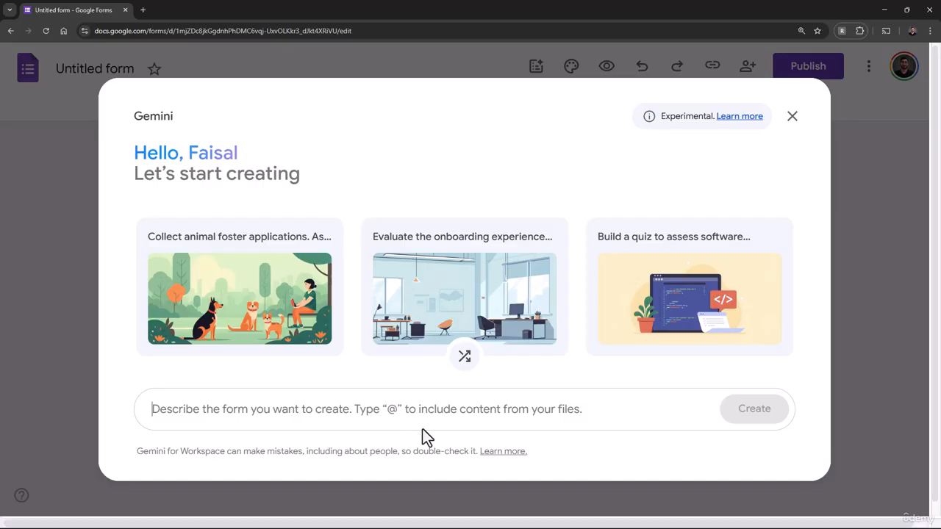
pyautogui.write('Create ')
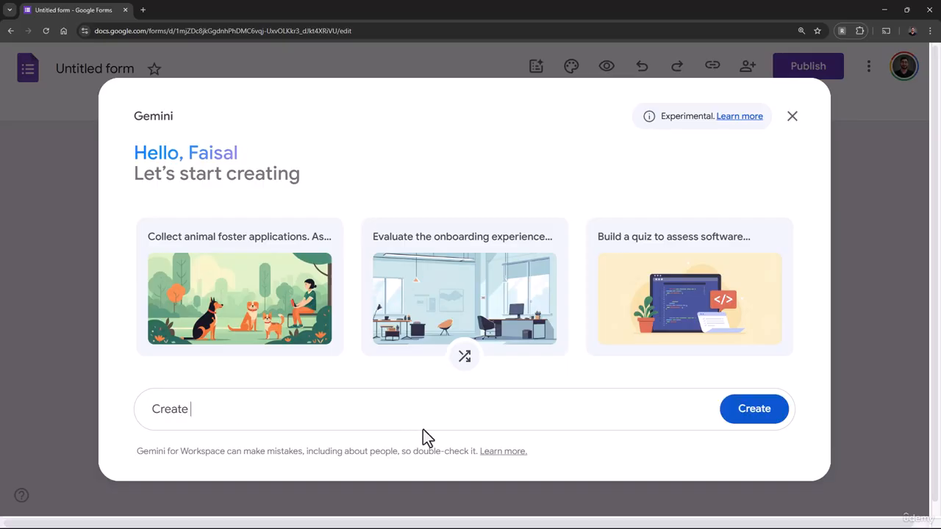
pyautogui.write('a survey for me with below:')
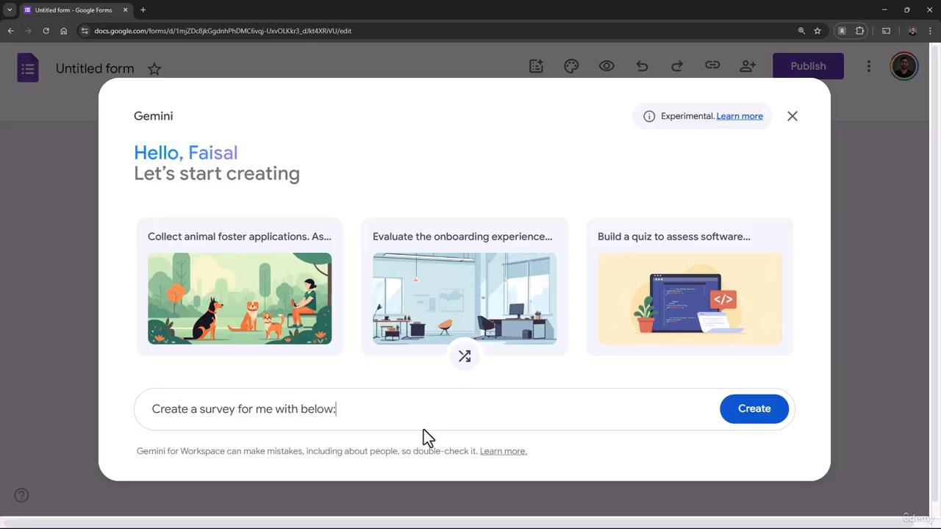
pyautogui.hotkey('shift', 'Return')
pyautogui.hotkey('ctrl', 'v')
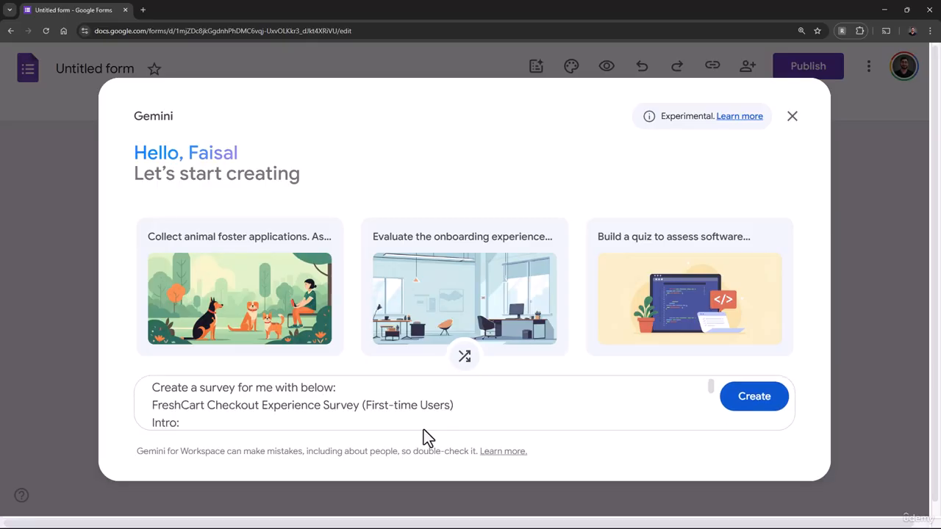
pyautogui.scroll(-2, 456, 416)
pyautogui.scroll(-10, 459, 412)
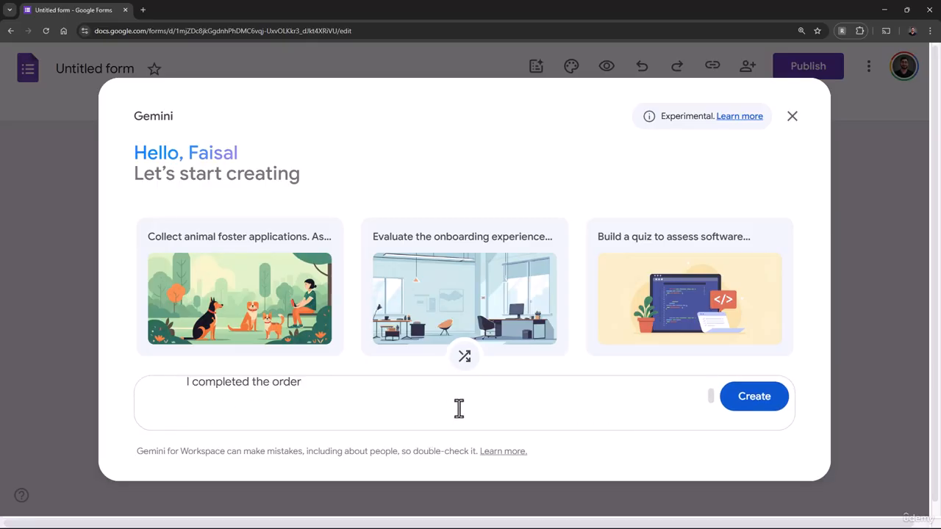
pyautogui.scroll(-10, 460, 408)
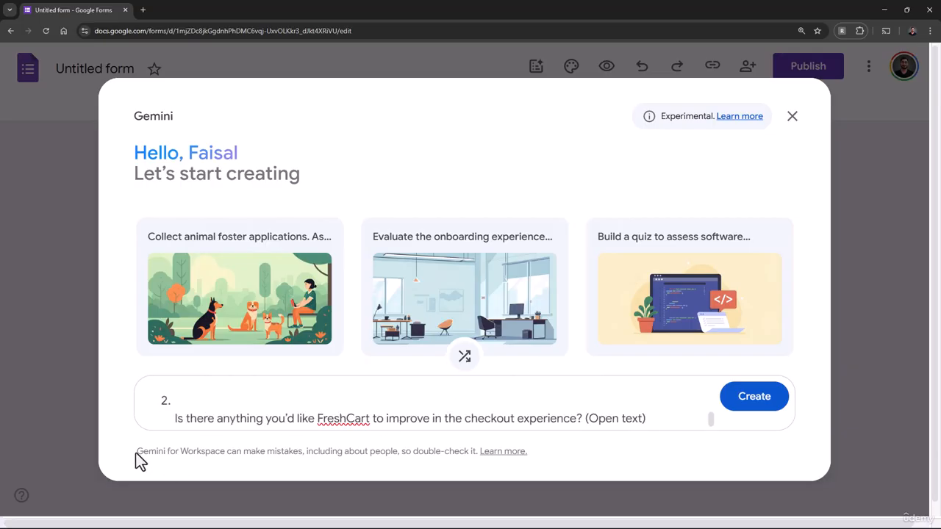
pyautogui.moveTo(136, 451); pyautogui.dragTo(467, 452)
pyautogui.click(585, 462)
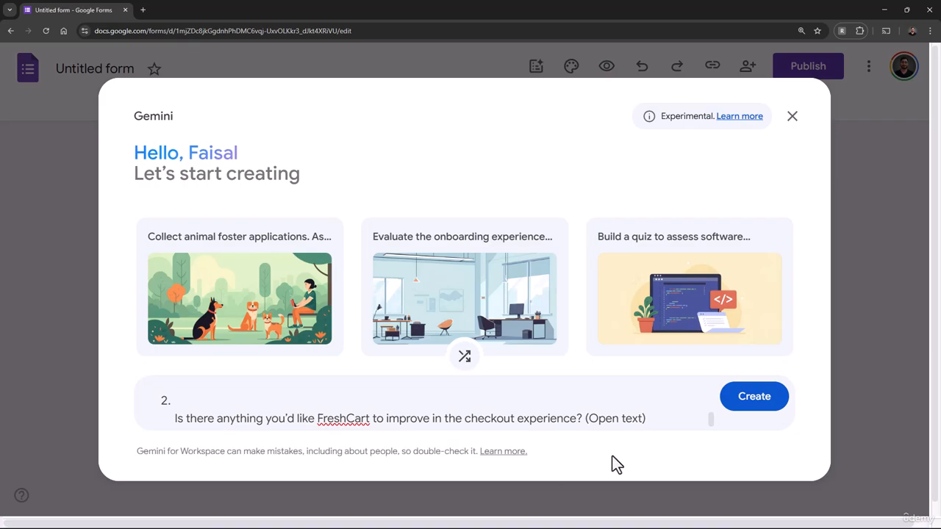
pyautogui.click(756, 404)
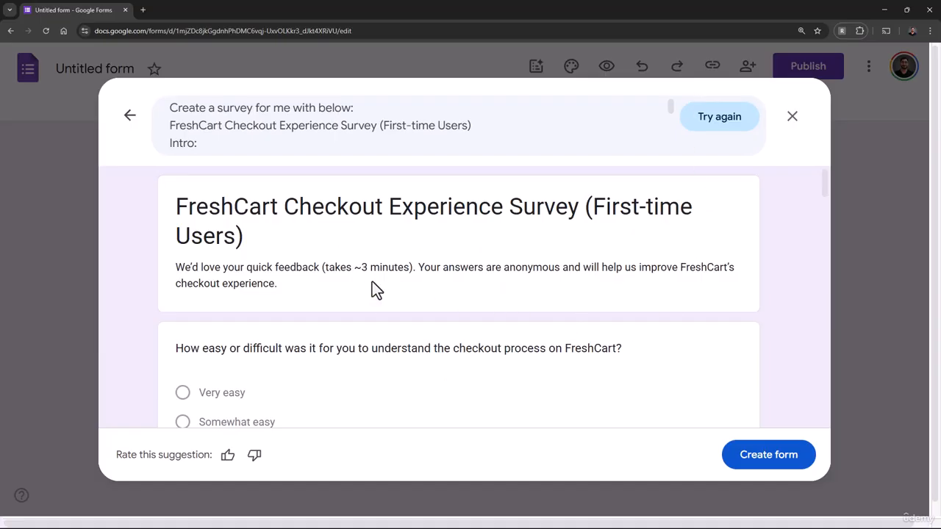
# Review the suggested form's questions and answer options from the intro through the final open-text question
pyautogui.scroll(-5, 359, 295)
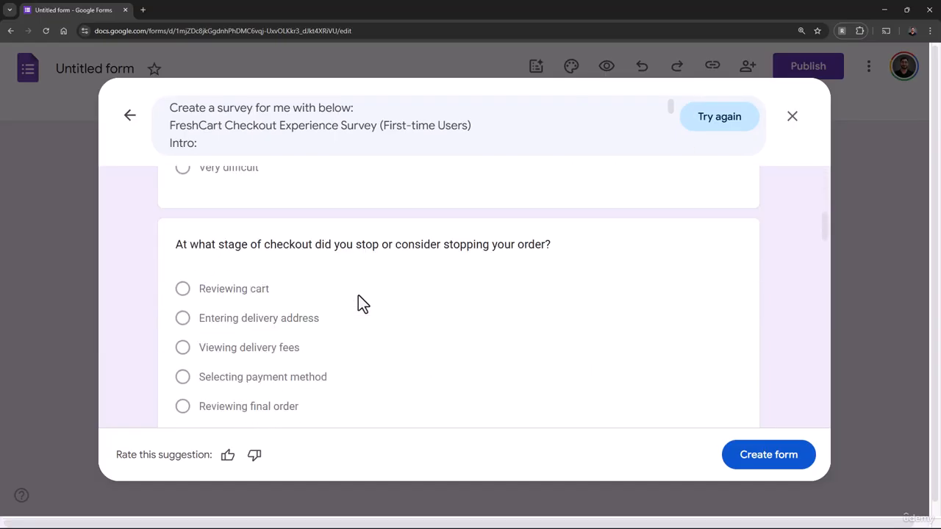
pyautogui.scroll(-1, 358, 303)
pyautogui.scroll(-3, 358, 298)
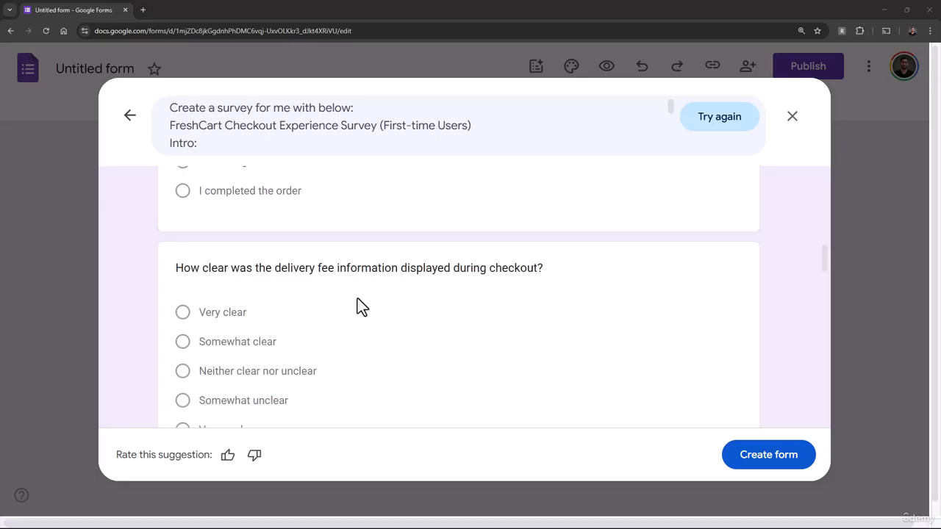
pyautogui.scroll(-6, 269, 332)
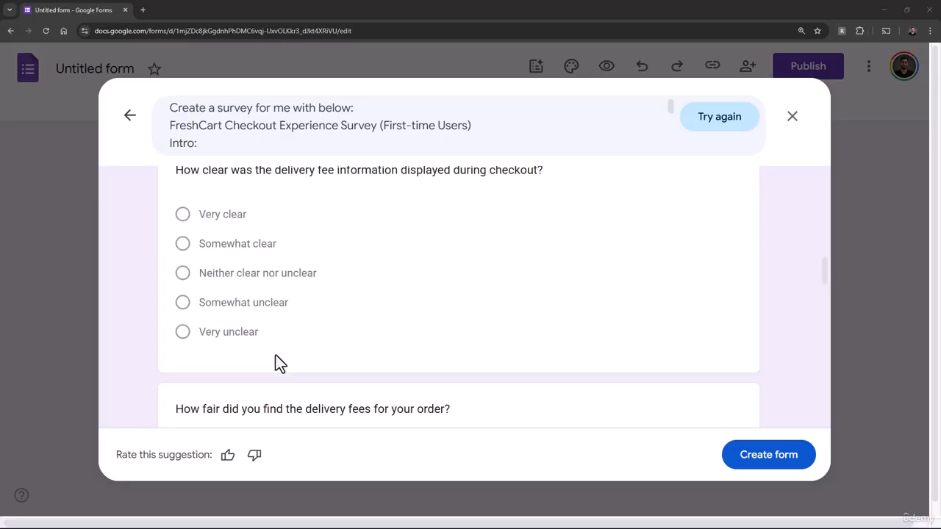
pyautogui.scroll(-4, 279, 353)
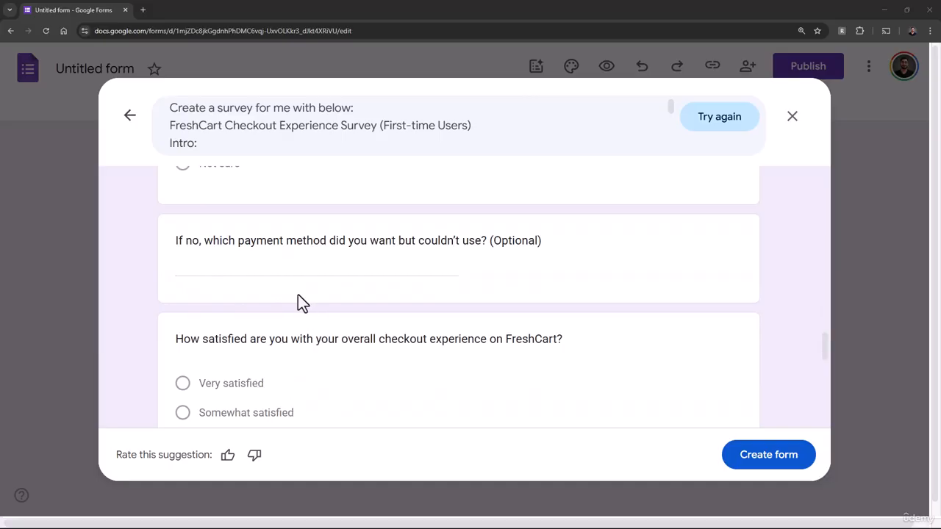
pyautogui.scroll(-5, 346, 353)
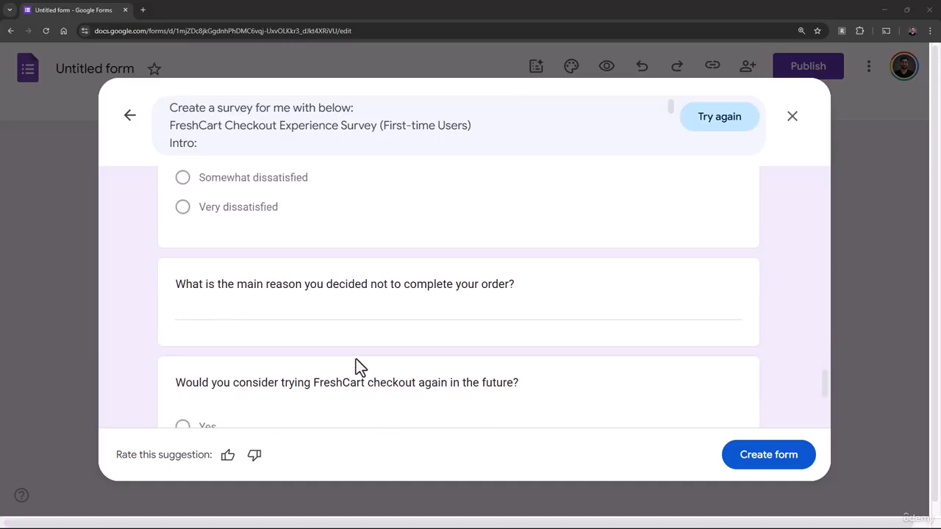
pyautogui.scroll(-1, 357, 353)
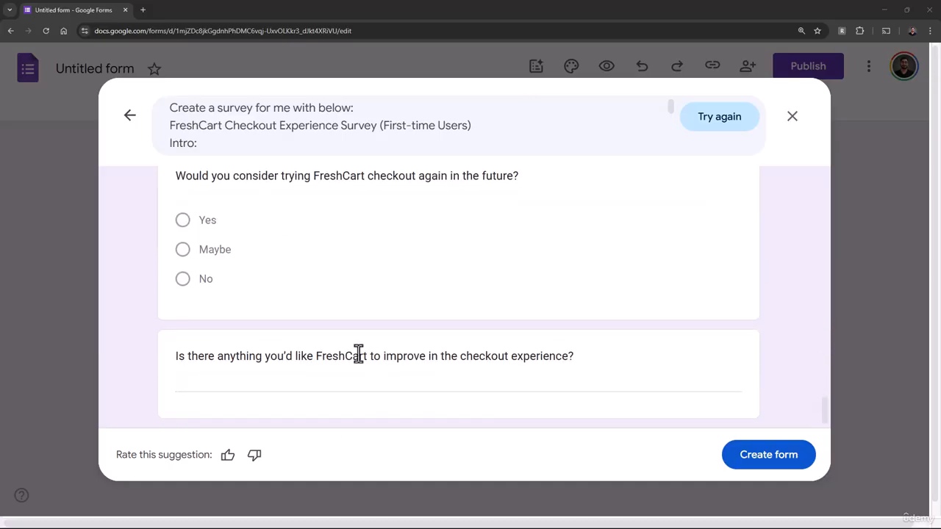
pyautogui.scroll(2, 273, 362)
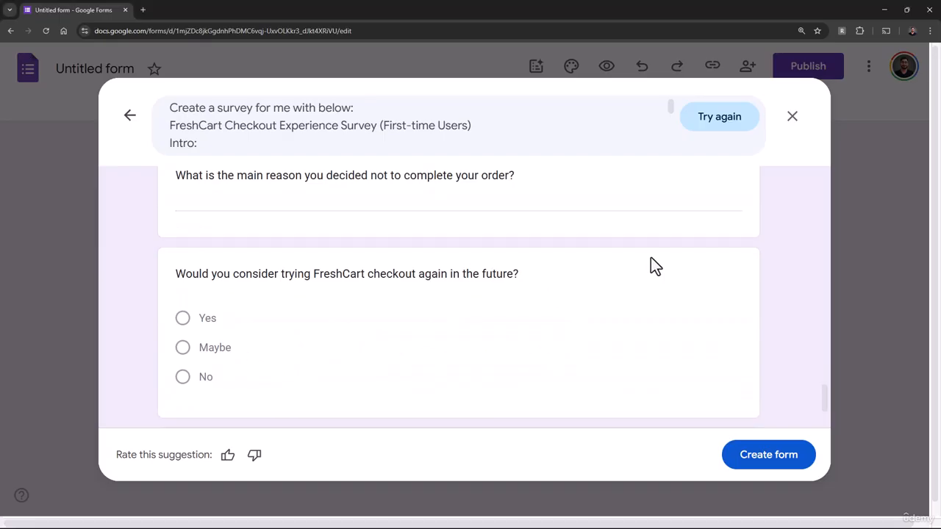
pyautogui.scroll(1, 357, 336)
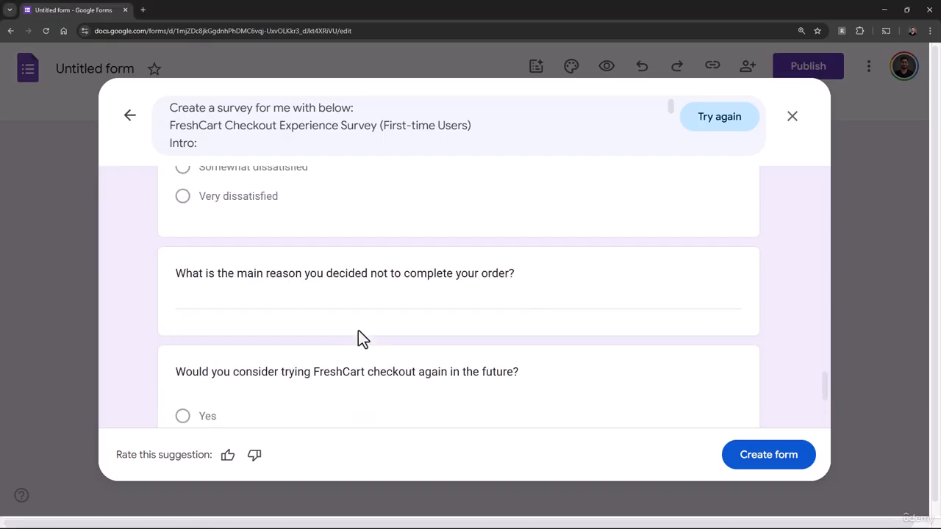
# Extend the prompt's first line with ", all questions are mandatory also you need to add sections as directed" and regenerate the suggestion
pyautogui.click(355, 110)
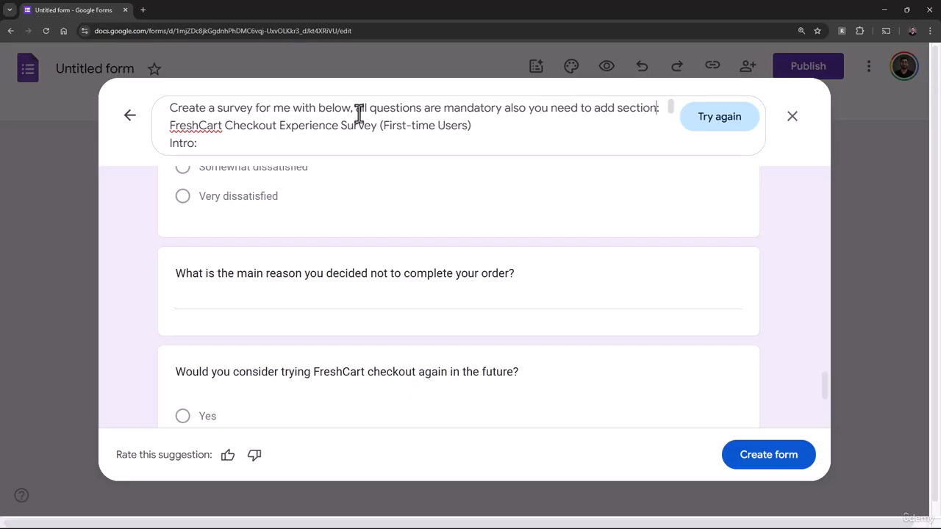
pyautogui.write('s as directed')
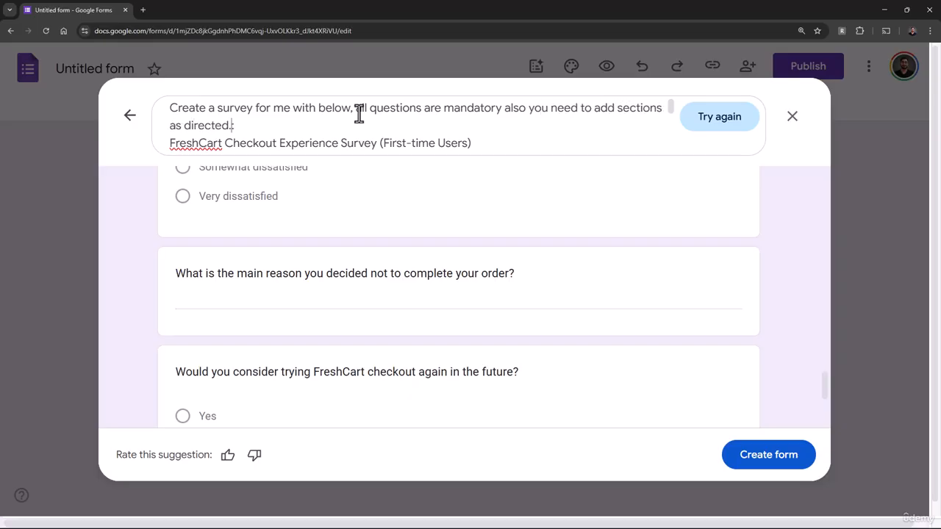
pyautogui.click(700, 122)
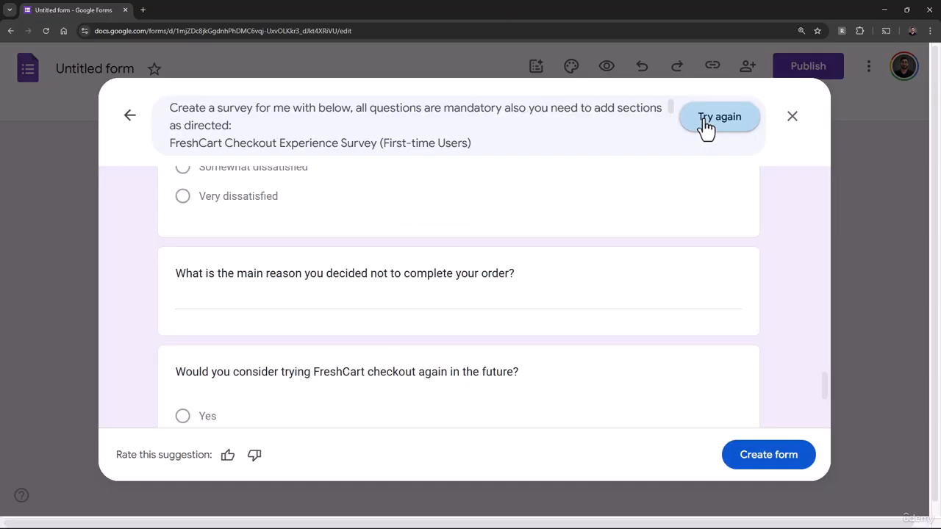
# Check the regenerated survey suggestion for mandatory questions and the requested sections
pyautogui.scroll(20, 439, 287)
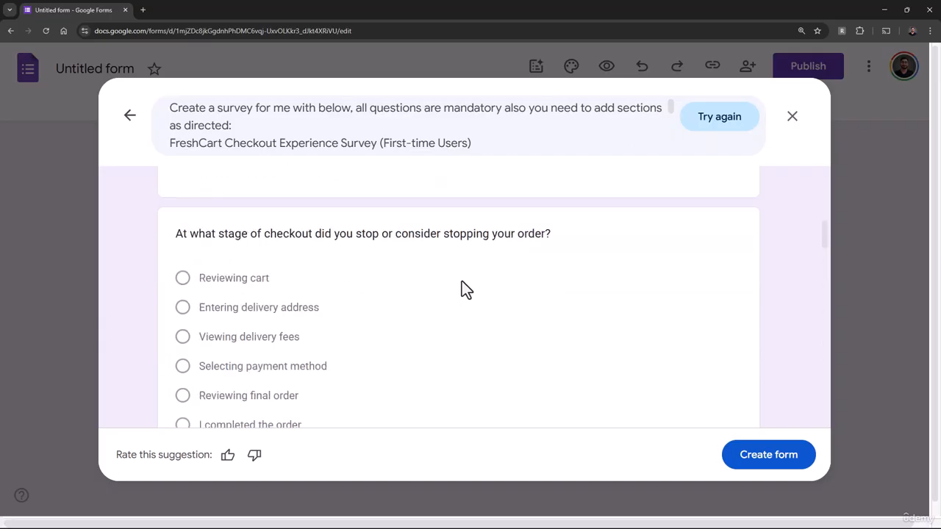
pyautogui.scroll(-10, 464, 290)
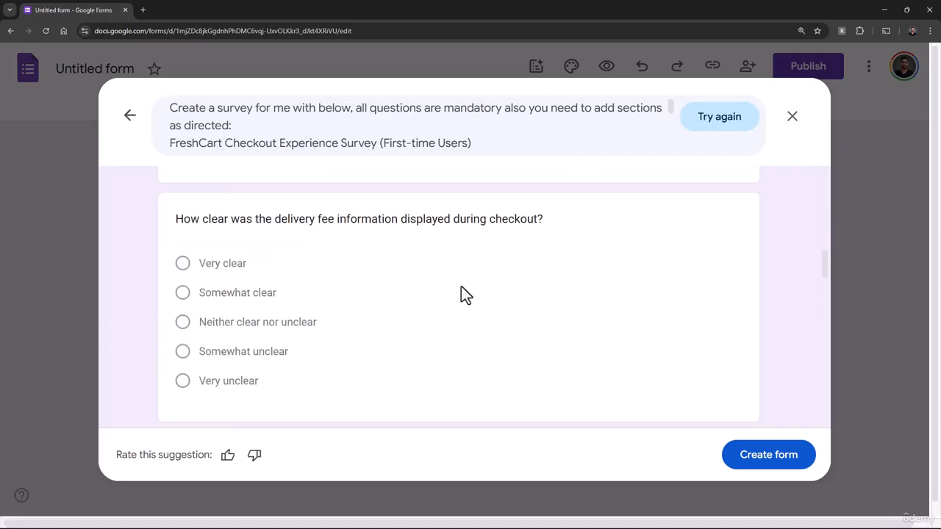
pyautogui.scroll(-10, 461, 288)
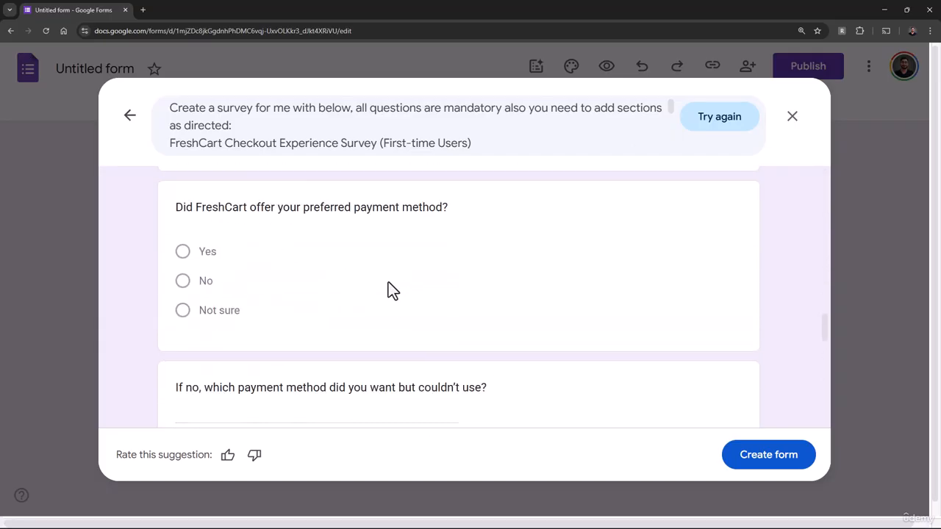
pyautogui.scroll(-4, 390, 290)
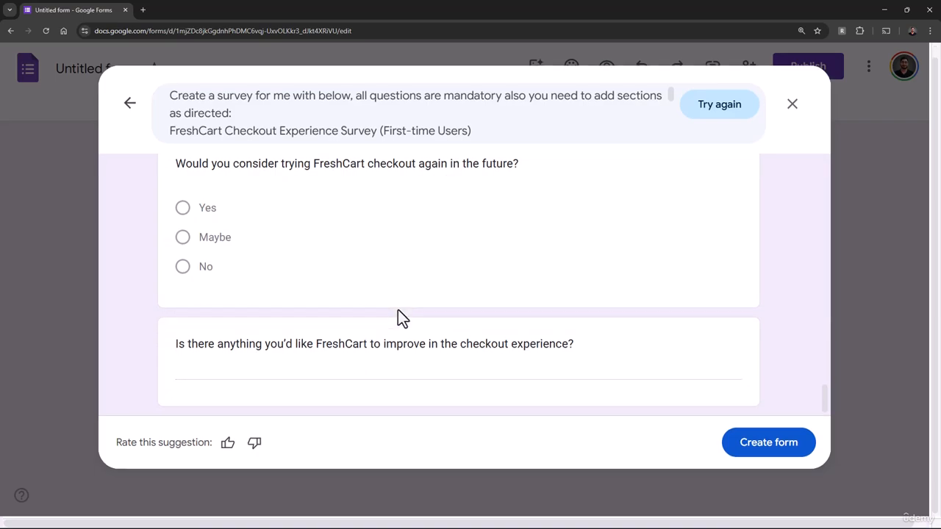
pyautogui.scroll(6, 397, 310)
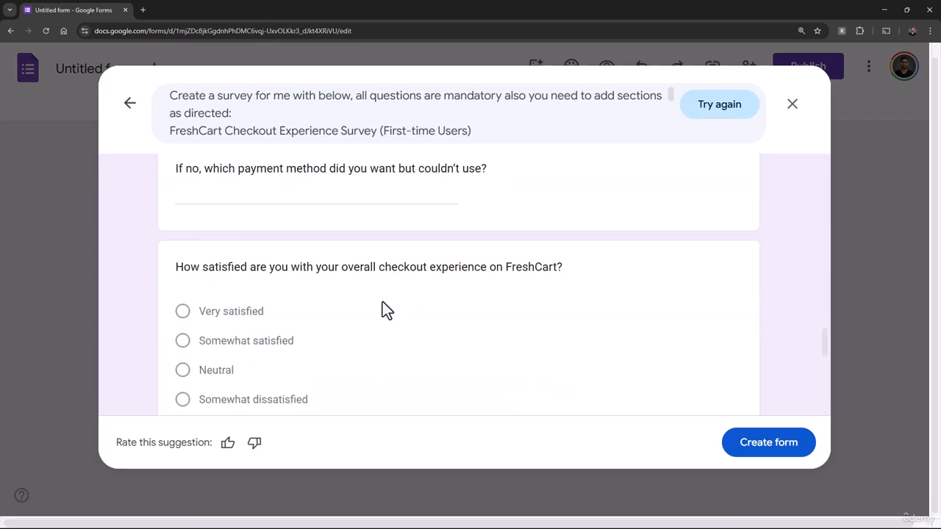
pyautogui.scroll(5, 456, 343)
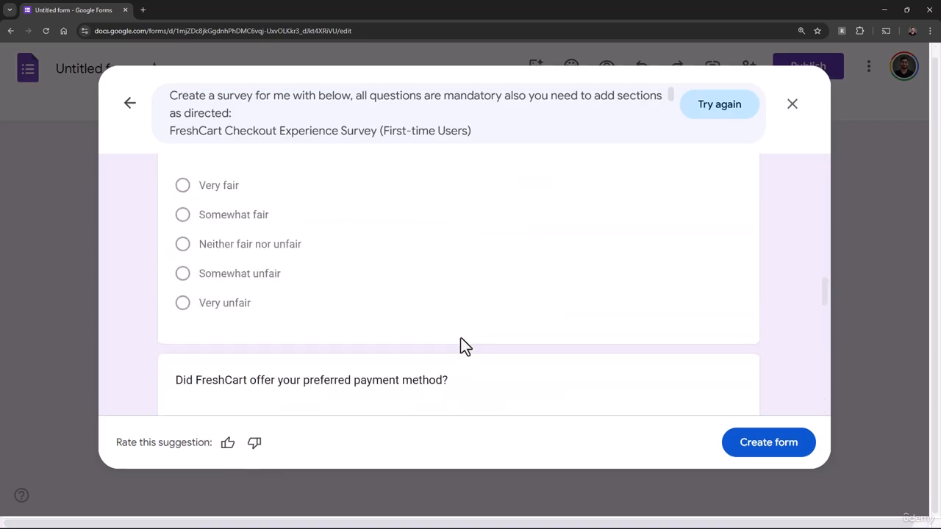
# Create the form from the regenerated FreshCart survey suggestion and look through its questions
pyautogui.scroll(2, 465, 343)
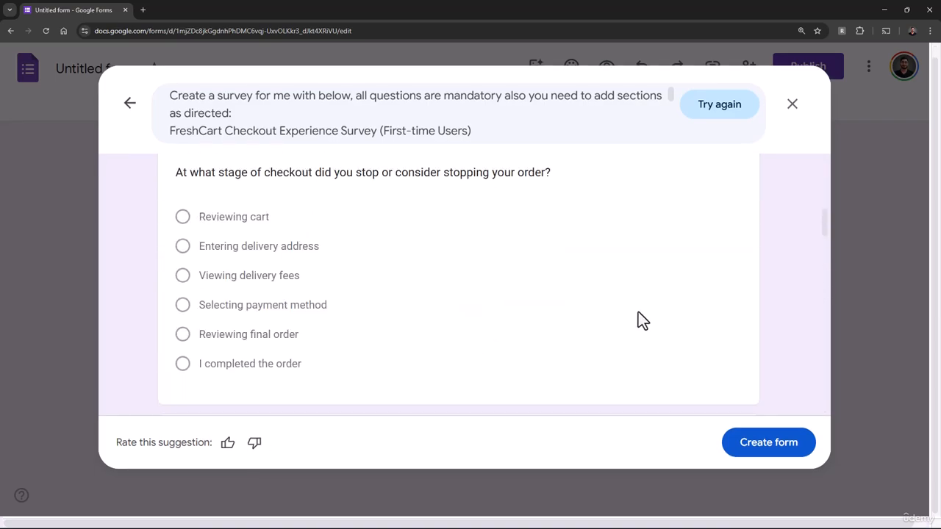
pyautogui.click(744, 461)
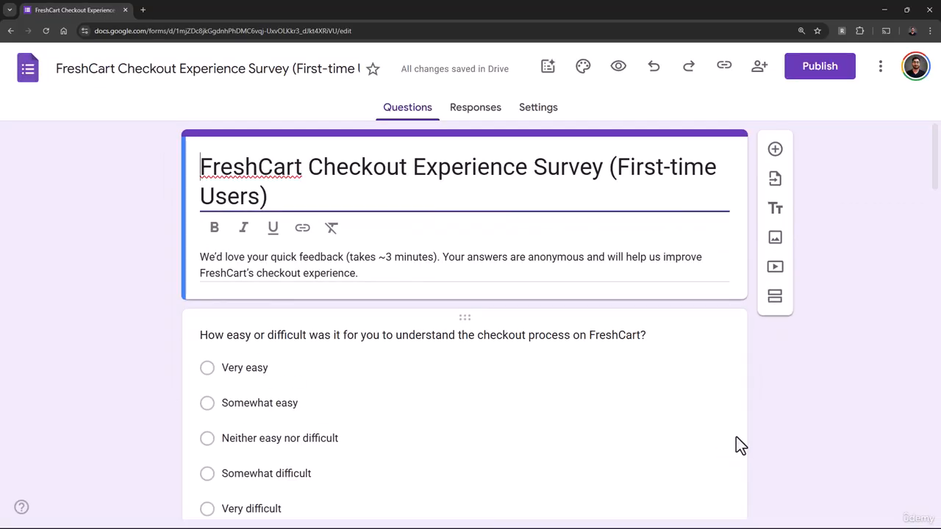
pyautogui.scroll(-7, 687, 447)
pyautogui.scroll(-8, 685, 447)
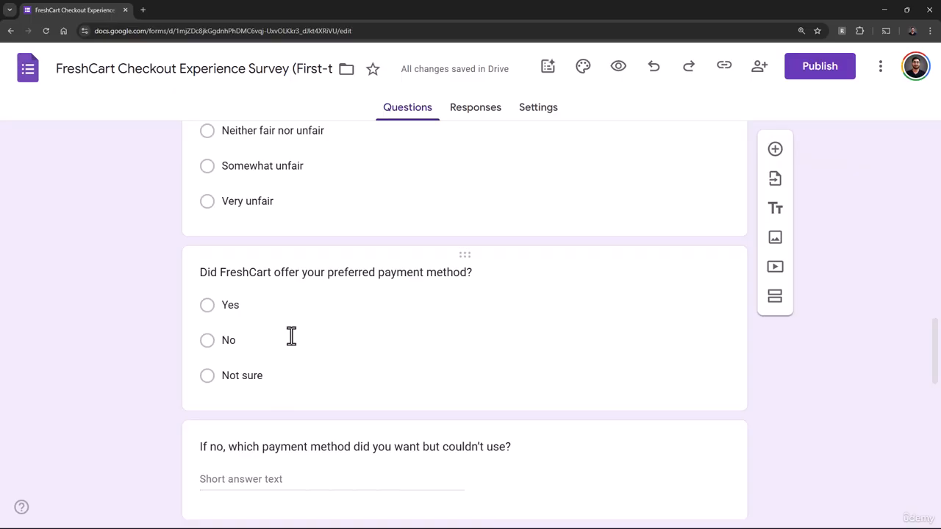
# Switch the Required setting on and back off for the question about the preferred payment method
pyautogui.click(320, 360)
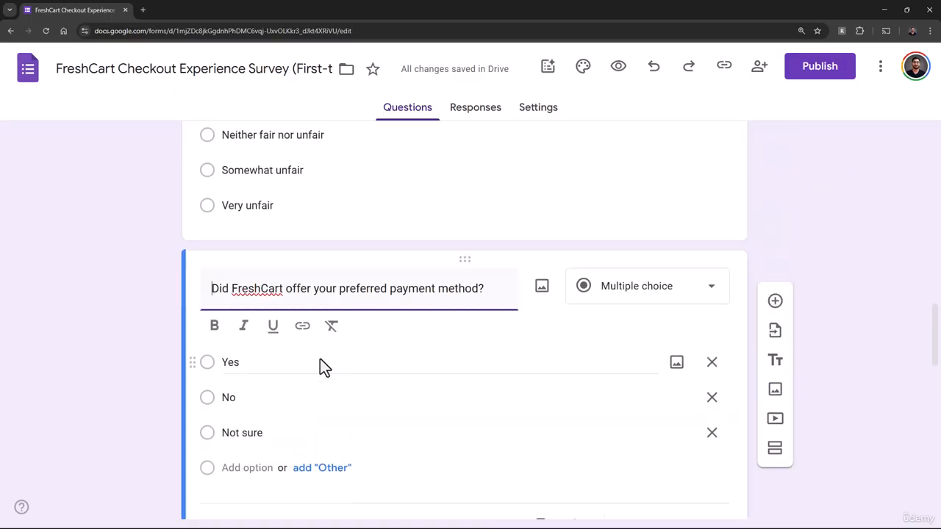
pyautogui.scroll(-2, 523, 399)
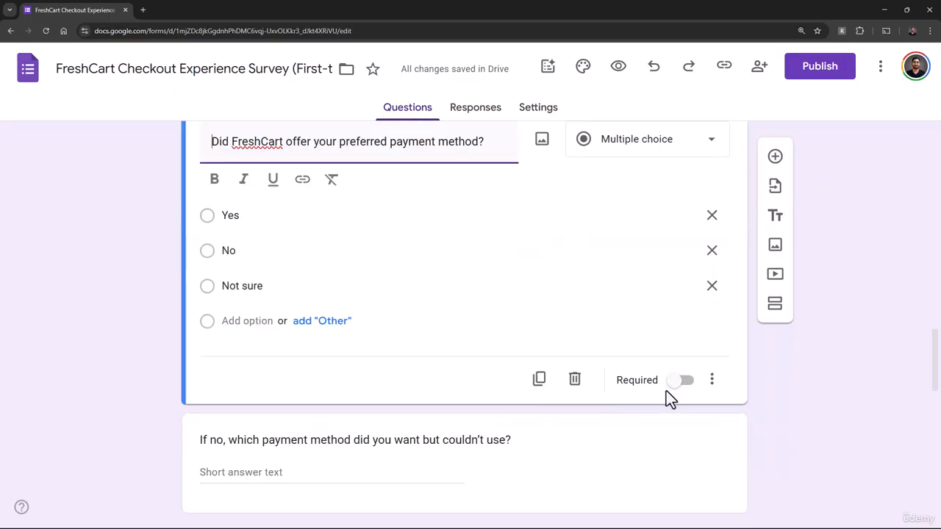
pyautogui.click(683, 382)
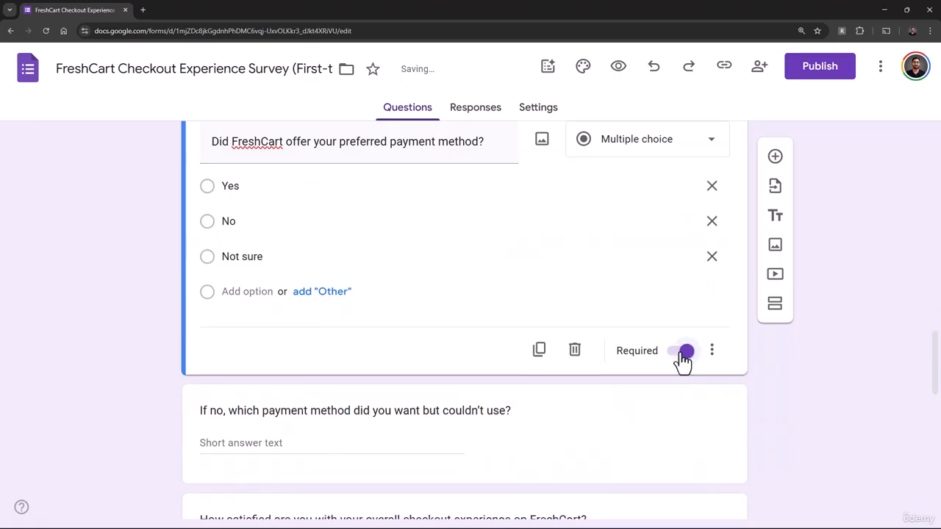
pyautogui.scroll(1, 654, 375)
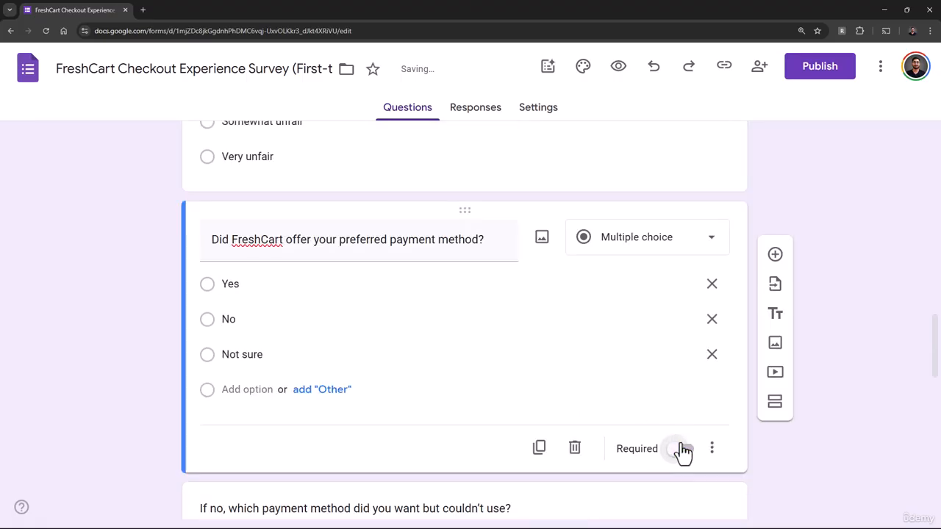
# Review the created form from its title to the last question and look at Gemini's form-creation prompt without generating anything
pyautogui.scroll(2, 680, 449)
pyautogui.scroll(15, 671, 435)
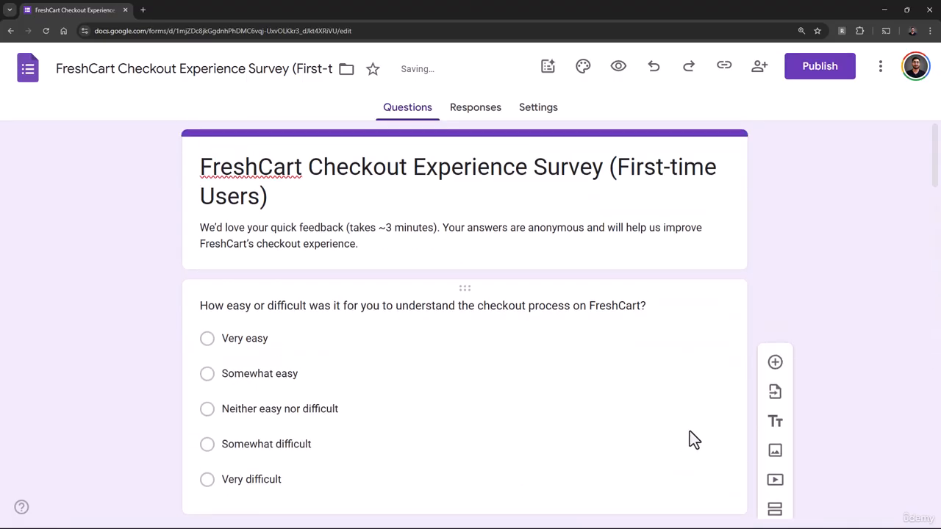
pyautogui.scroll(-15, 118, 327)
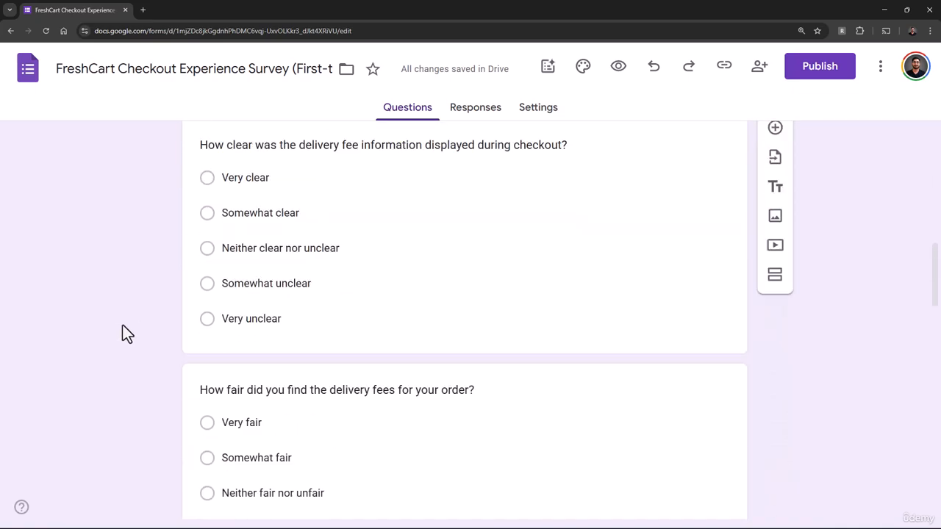
pyautogui.scroll(-10, 133, 330)
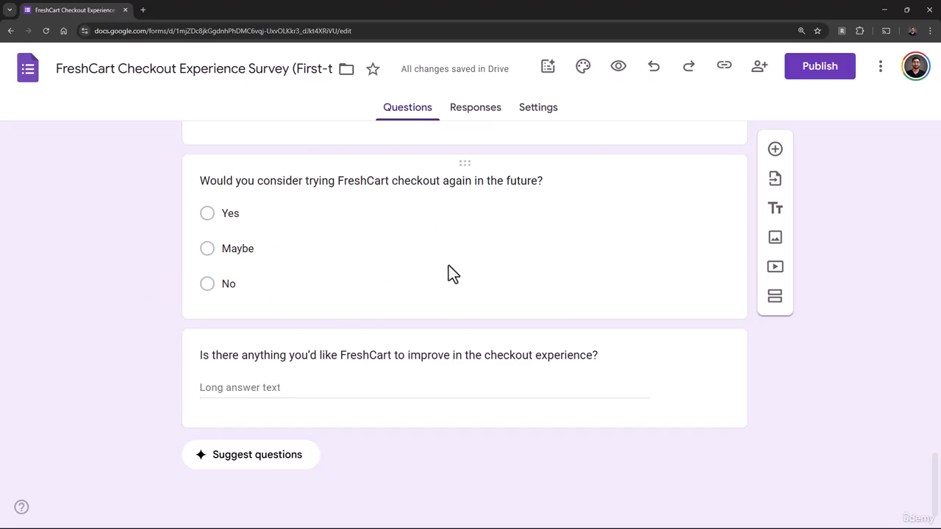
pyautogui.click(548, 67)
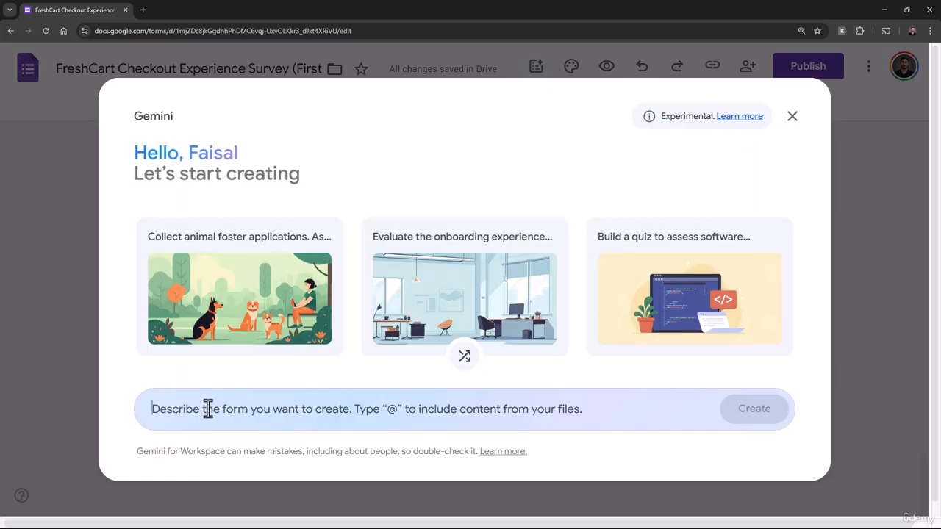
pyautogui.click(791, 119)
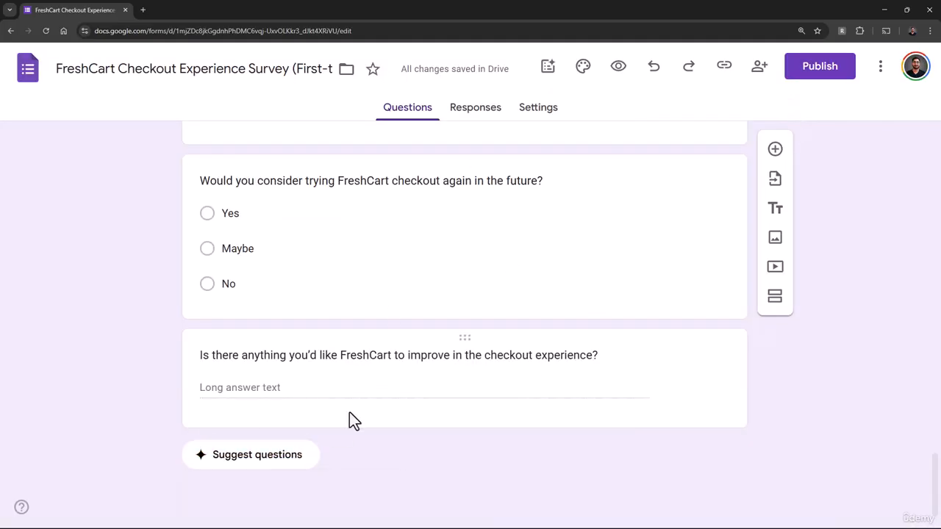
# Generate suggested questions after the last question and review each suggestion with its answer scale
pyautogui.click(254, 456)
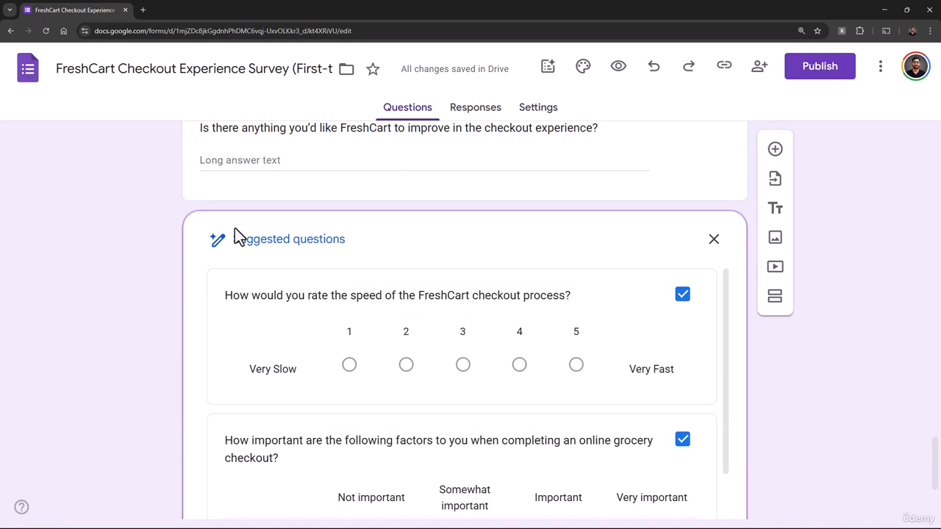
pyautogui.scroll(-1, 242, 235)
pyautogui.scroll(-4, 327, 316)
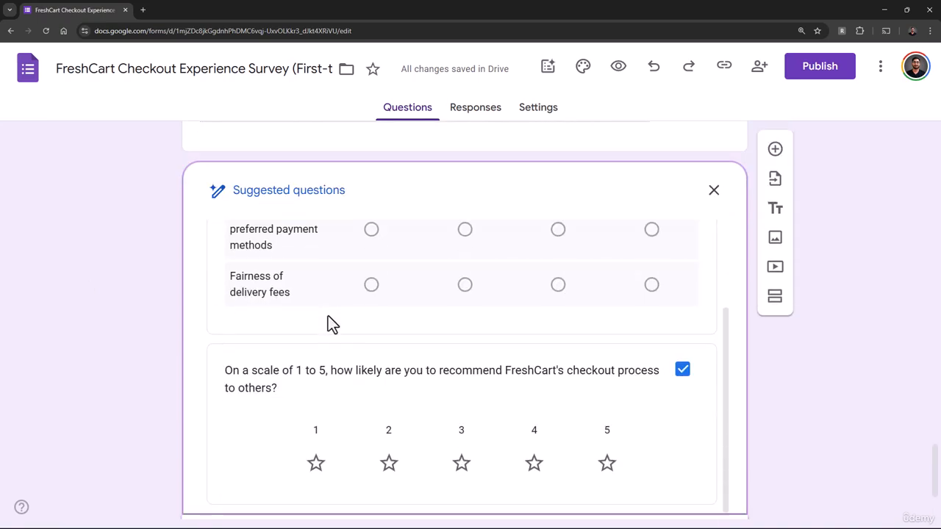
pyautogui.scroll(-2, 329, 320)
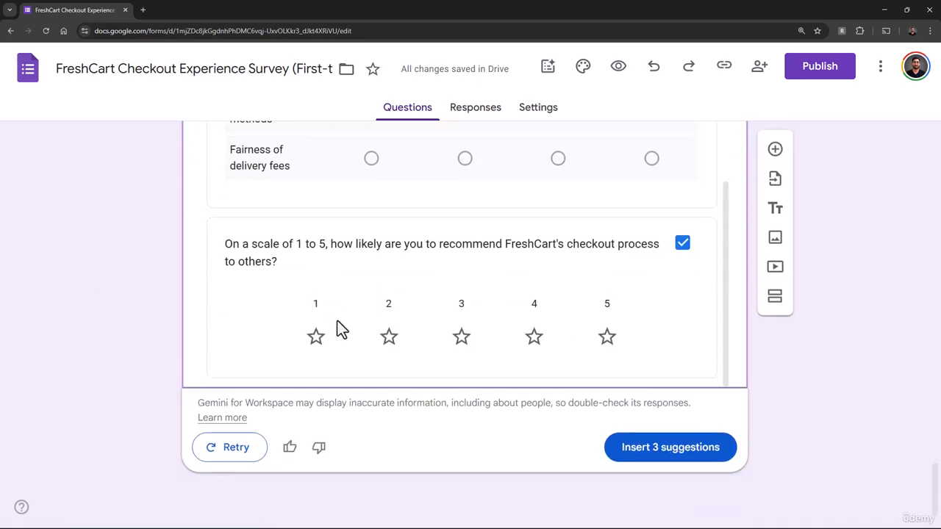
pyautogui.scroll(5, 343, 330)
pyautogui.scroll(3, 525, 305)
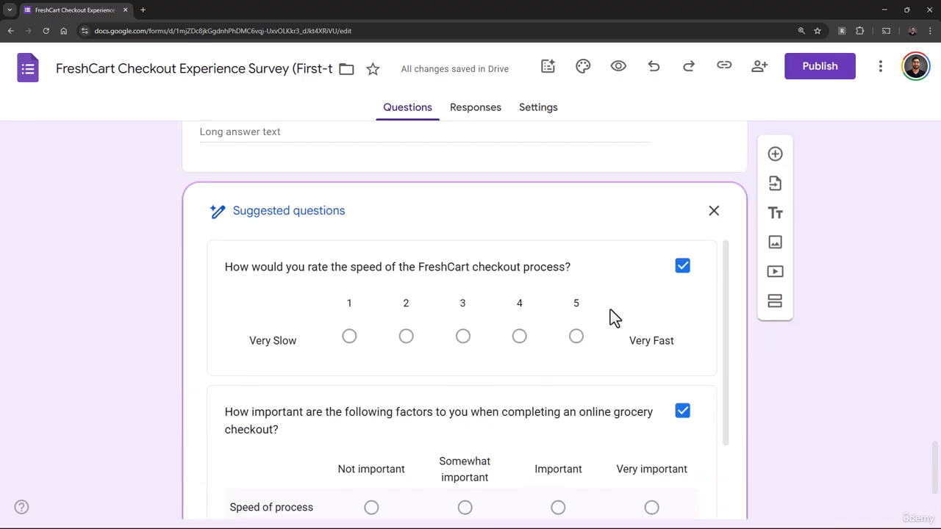
pyautogui.scroll(-3, 442, 279)
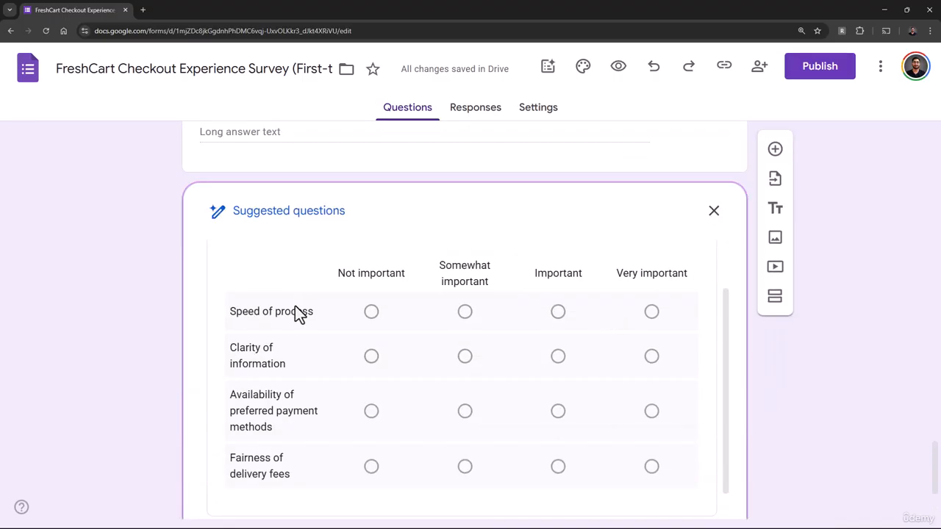
pyautogui.scroll(-4, 298, 312)
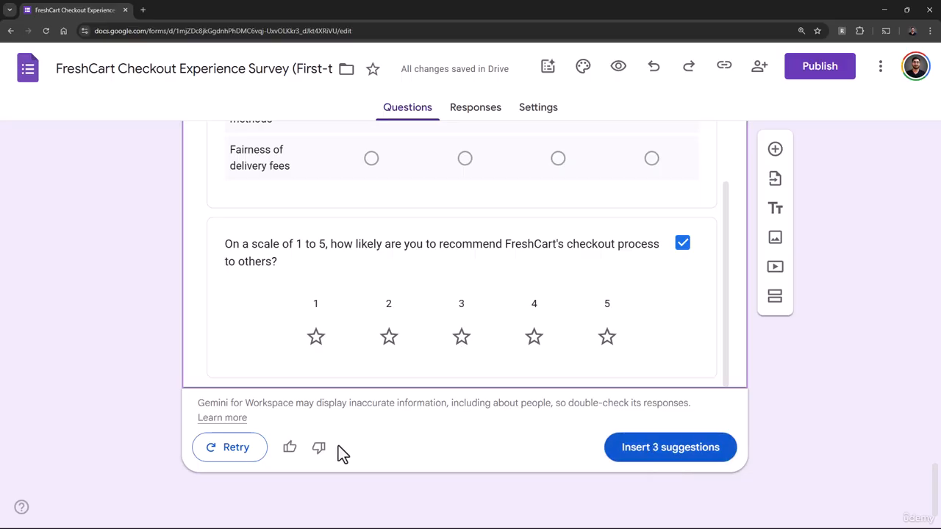
# Retry the question suggestions and review the regenerated set
pyautogui.click(225, 450)
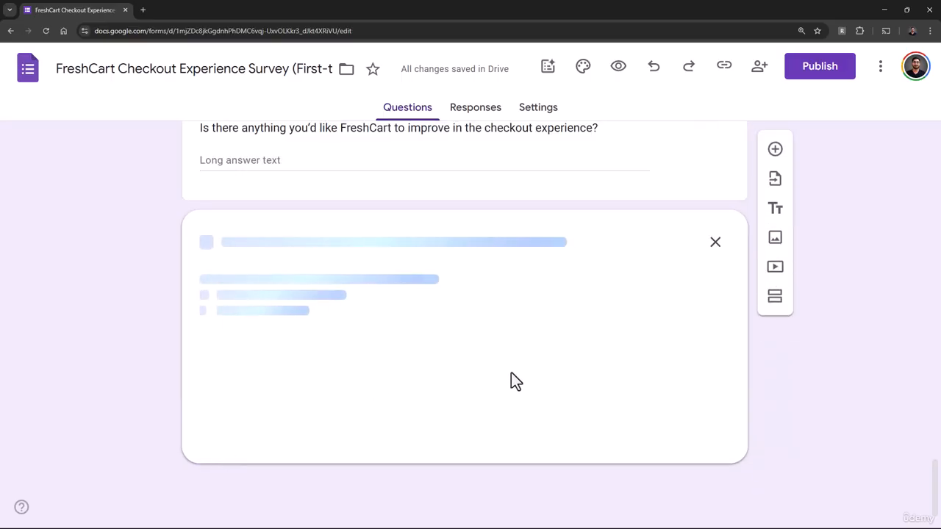
pyautogui.scroll(-3, 512, 368)
pyautogui.scroll(-5, 514, 368)
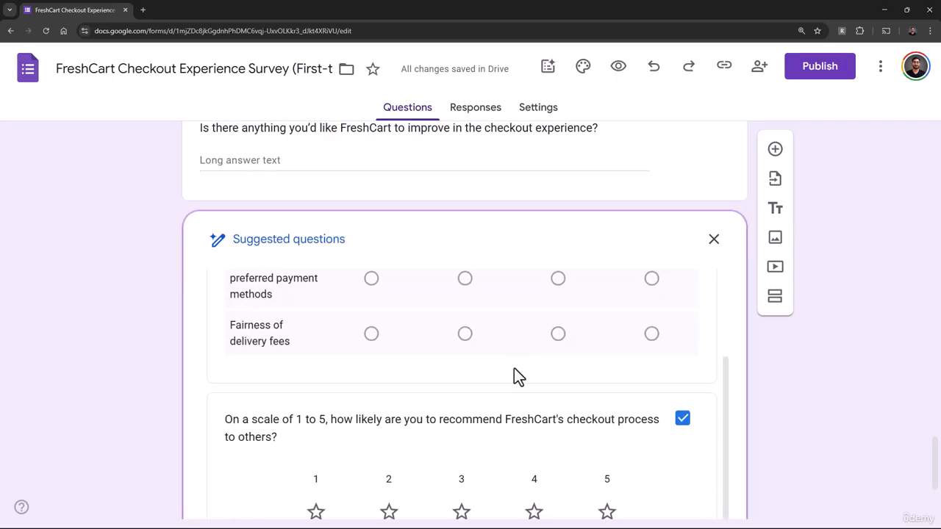
pyautogui.scroll(5, 537, 390)
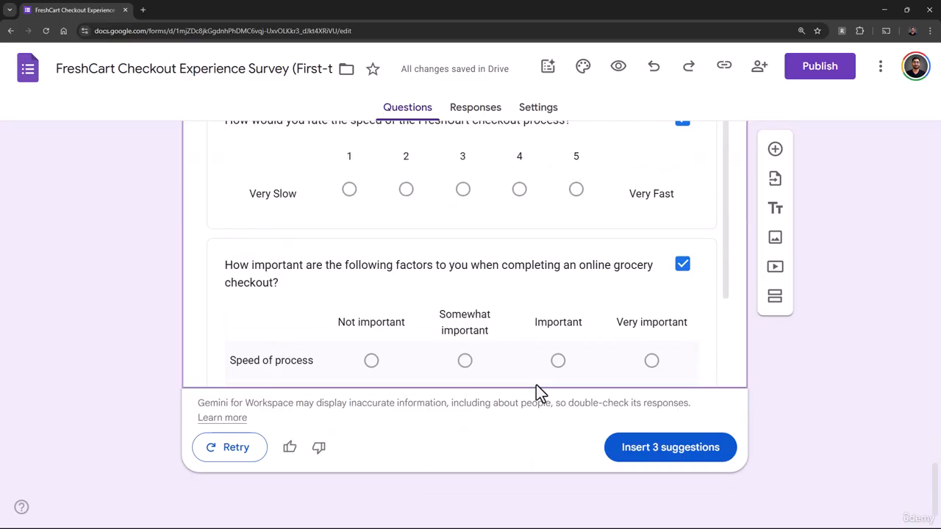
pyautogui.scroll(5, 536, 385)
# Deselect and reselect the checkout speed suggestion, discard all suggested questions, and return to the start of the form
pyautogui.click(683, 266)
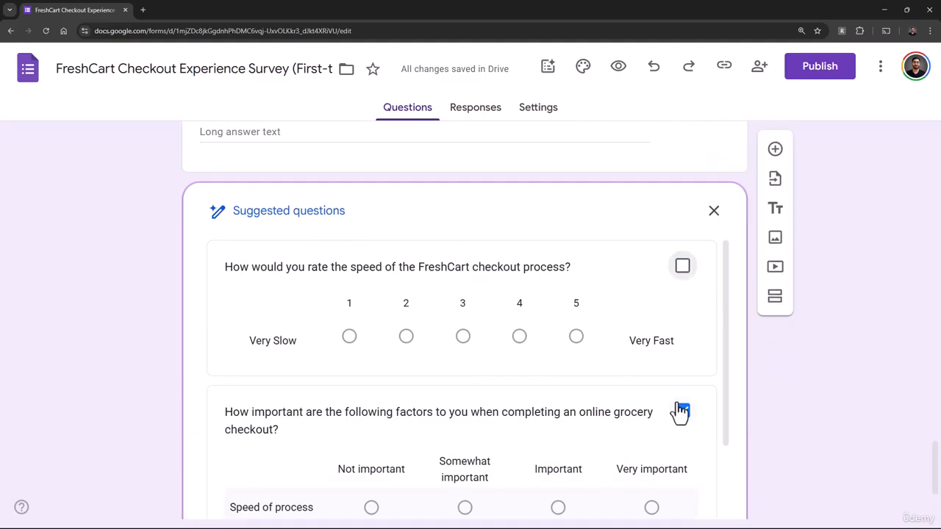
pyautogui.click(681, 270)
pyautogui.click(714, 212)
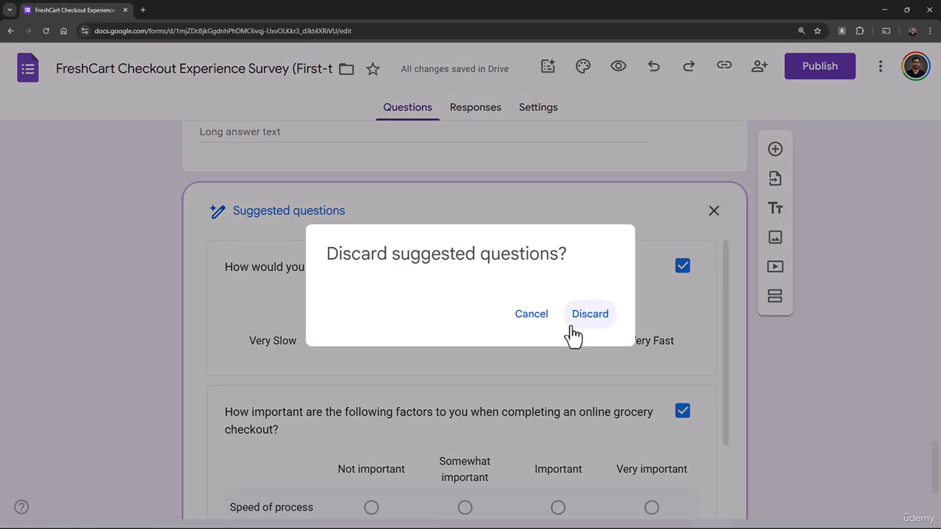
pyautogui.click(593, 318)
pyautogui.scroll(10, 597, 327)
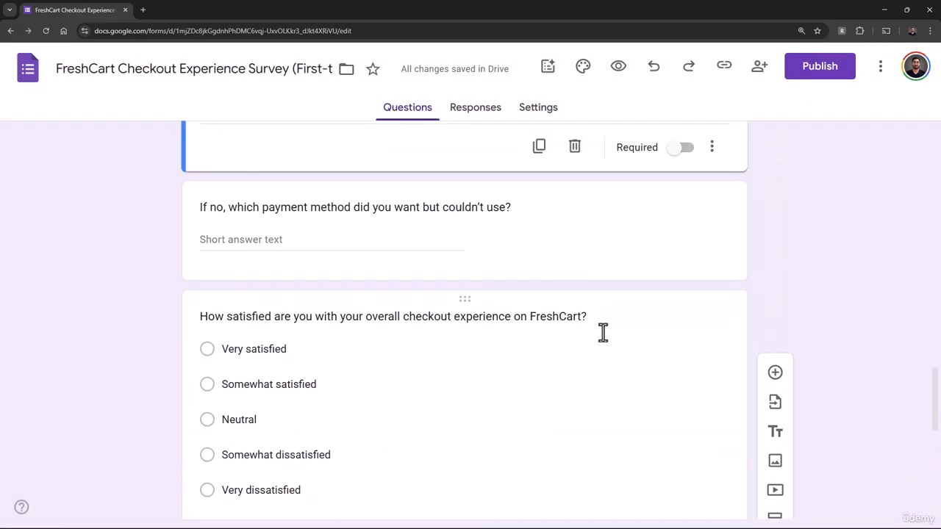
pyautogui.scroll(10, 599, 326)
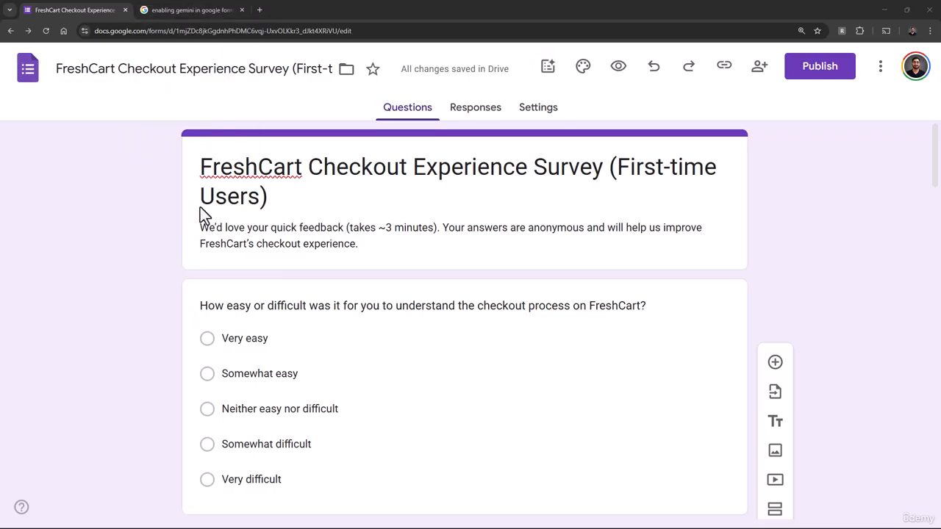
# Open the Google Help article on creating a form with Gemini from the search results and highlight how to check Workspace Labs access
pyautogui.click(193, 12)
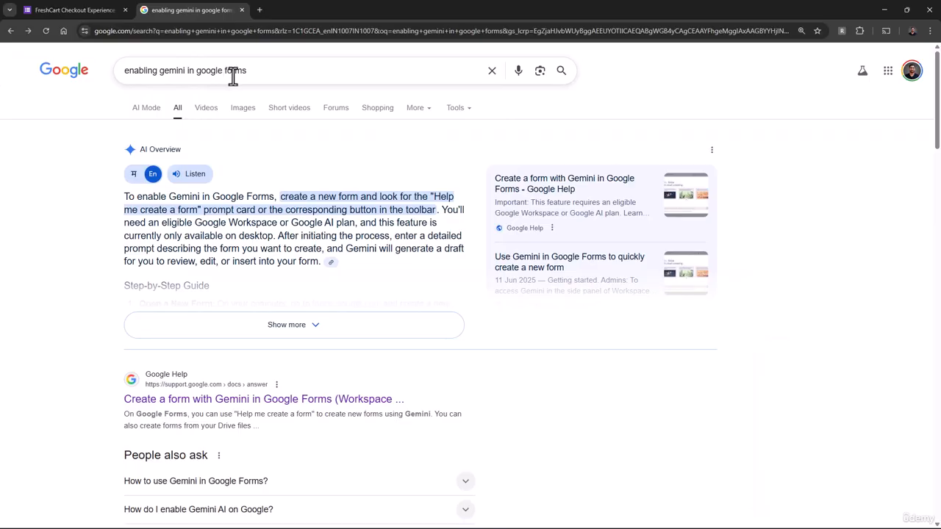
pyautogui.scroll(-3, 295, 342)
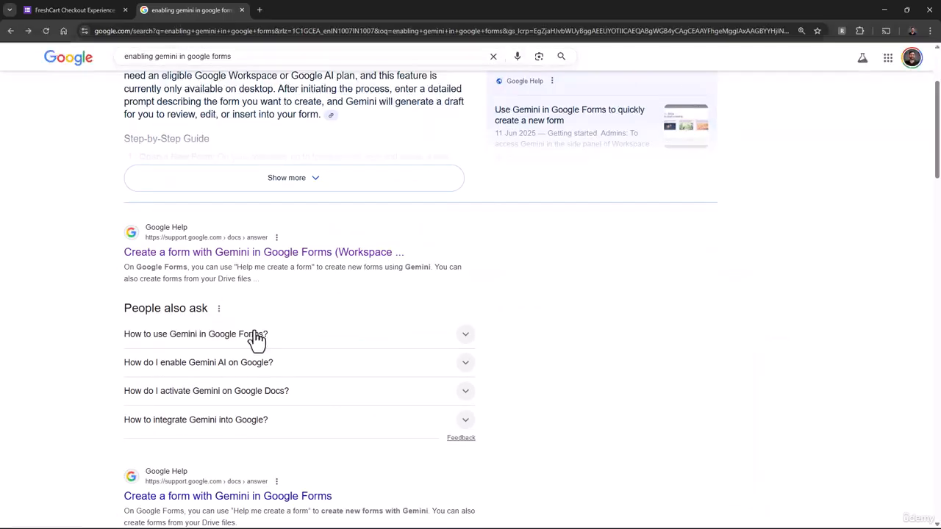
pyautogui.click(228, 255)
pyautogui.hotkey('ctrl', '+')
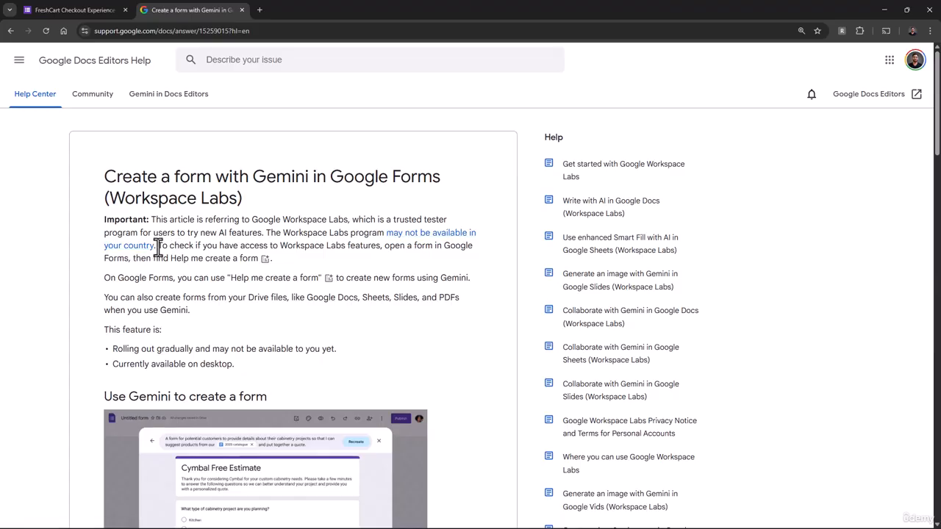
pyautogui.moveTo(158, 246); pyautogui.dragTo(269, 267)
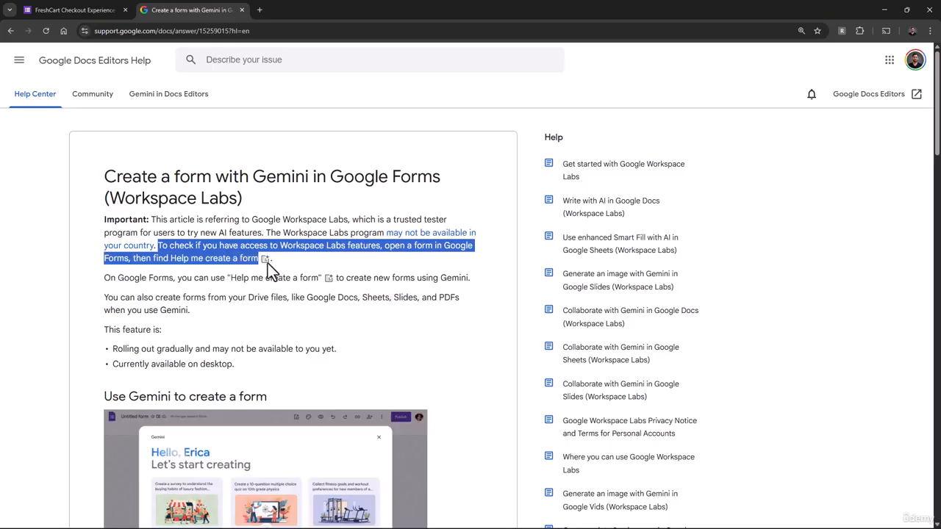
# Locate "Help me create a form" in the survey form and read through the Google Help article on using it
pyautogui.click(95, 11)
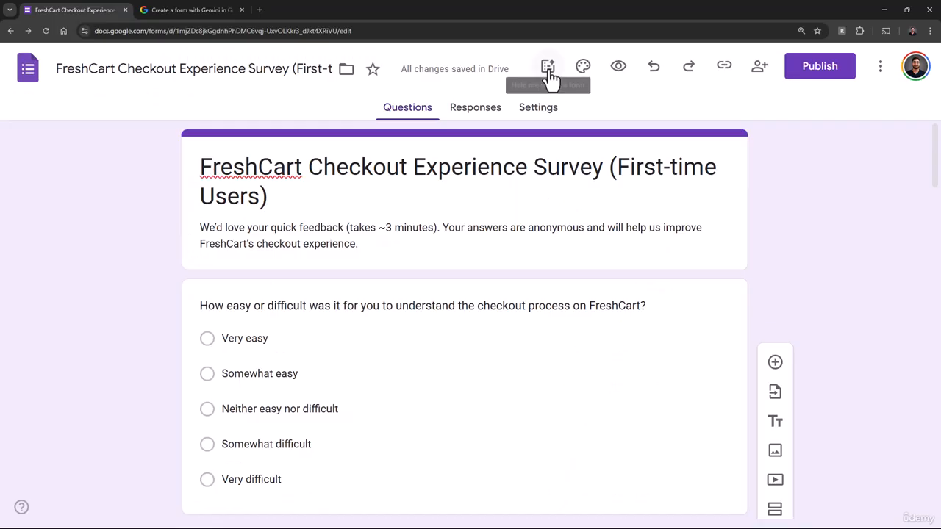
pyautogui.click(191, 11)
pyautogui.scroll(-8, 351, 338)
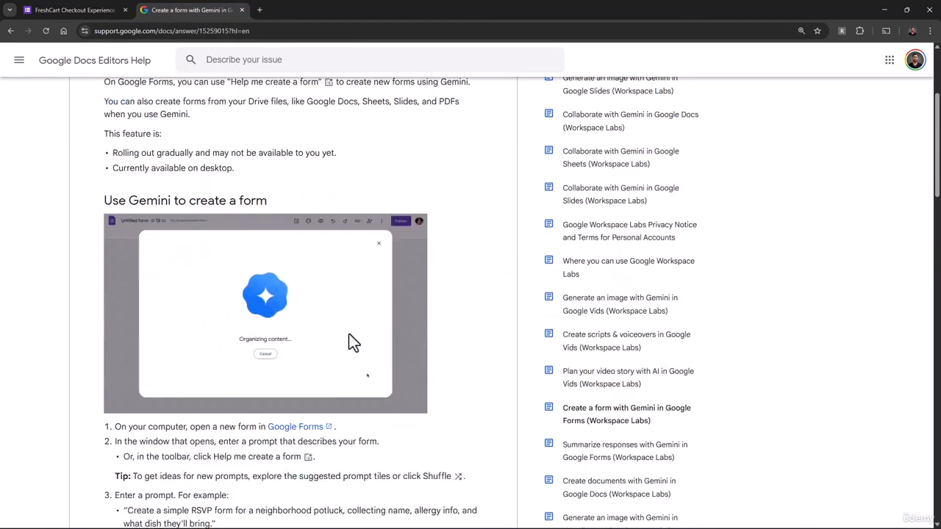
pyautogui.scroll(-4, 349, 334)
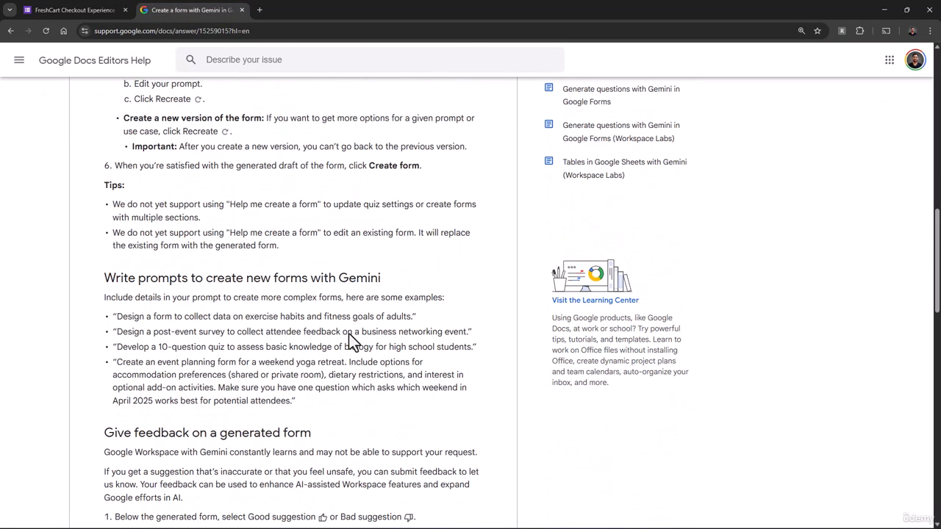
pyautogui.scroll(-10, 349, 333)
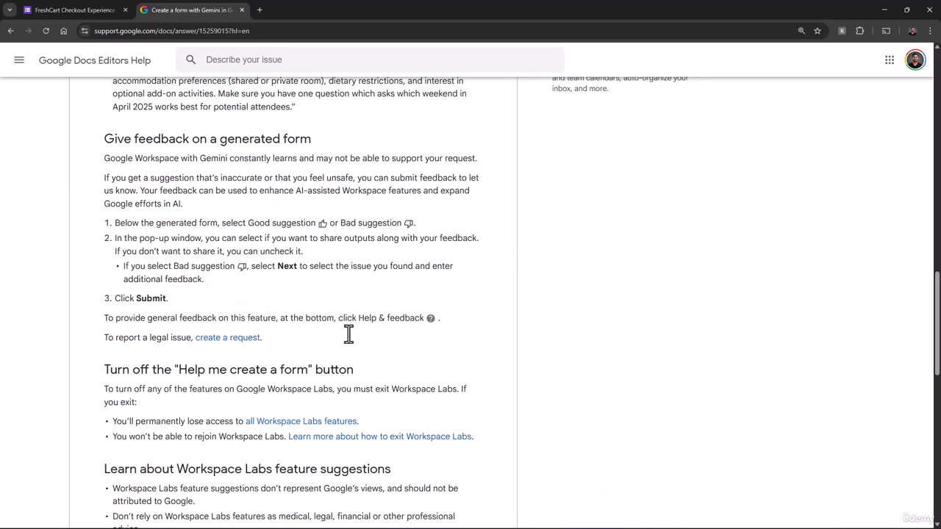
pyautogui.scroll(-2, 359, 340)
pyautogui.scroll(15, 352, 335)
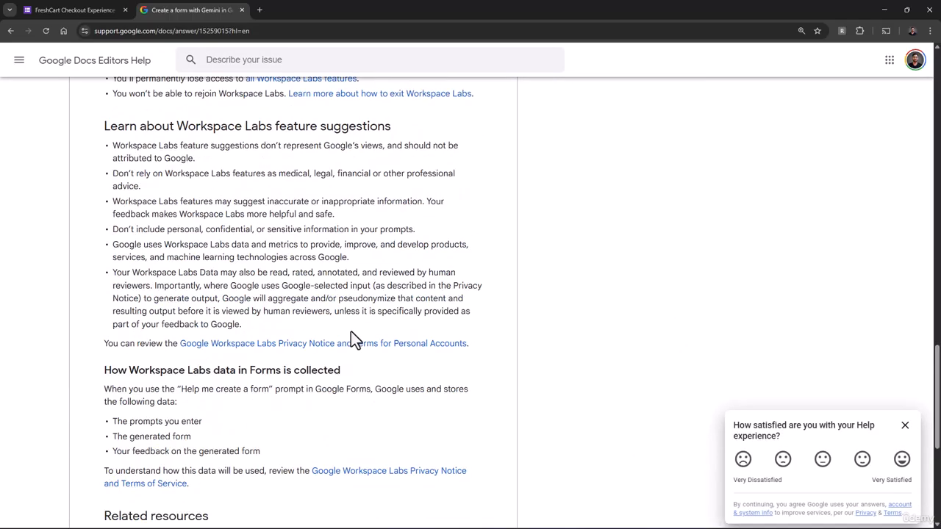
pyautogui.scroll(8, 352, 329)
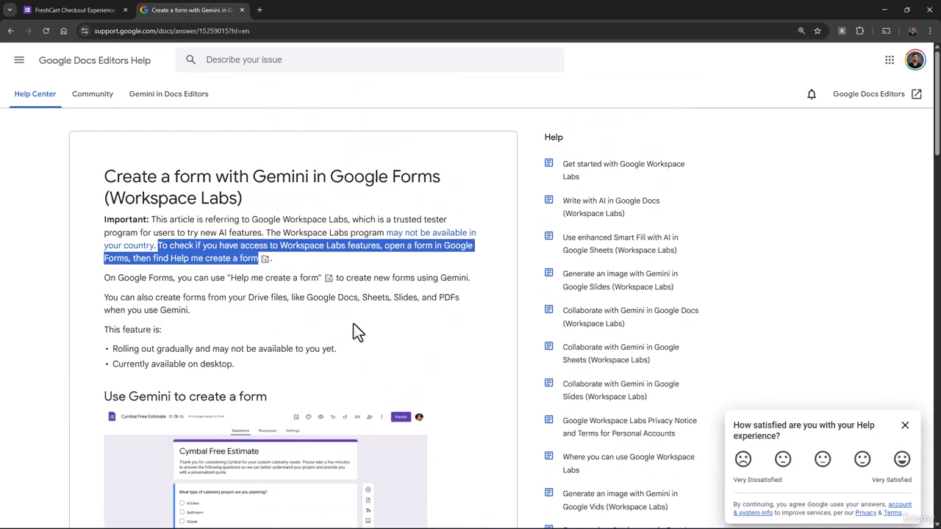
# Clear the highlighted help text, switch to the Typeform workspace, and review the FreshCart survey draft in ChatGPT
pyautogui.click(353, 323)
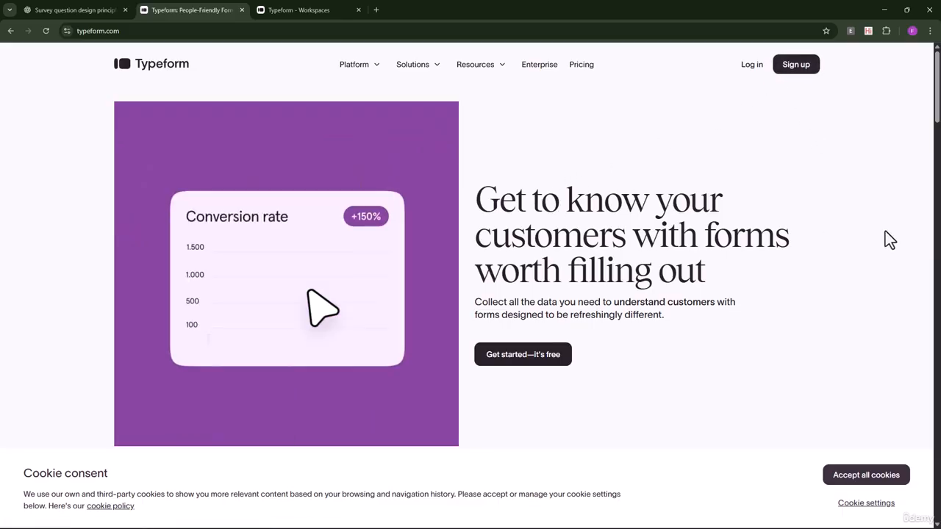
pyautogui.moveTo(416, 49)
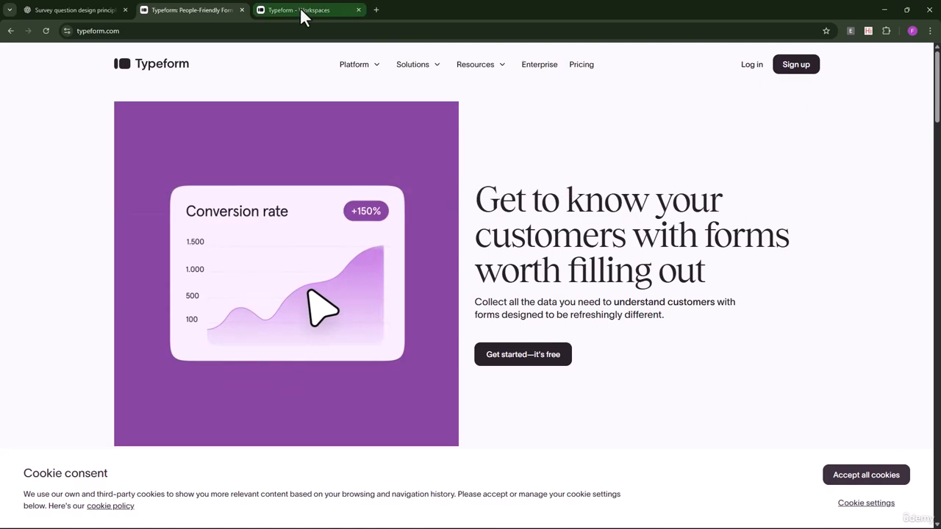
pyautogui.click(300, 9)
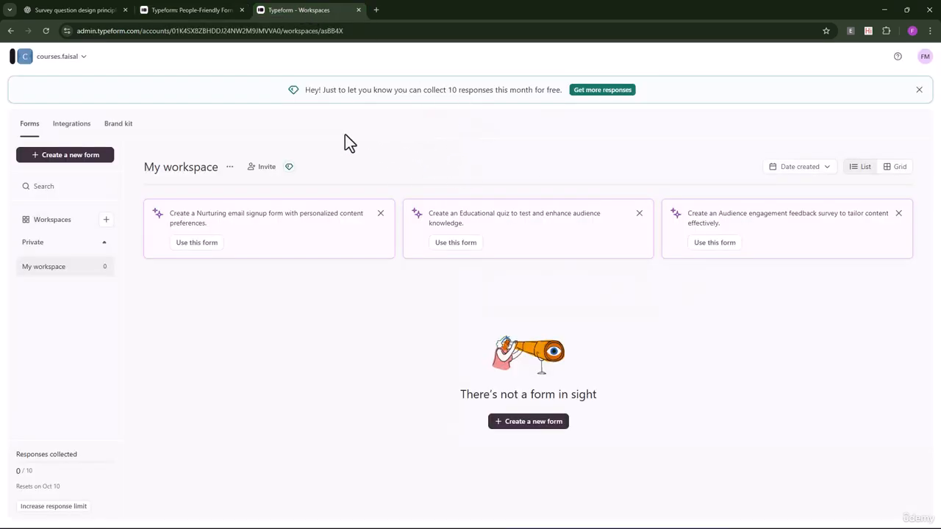
pyautogui.click(52, 7)
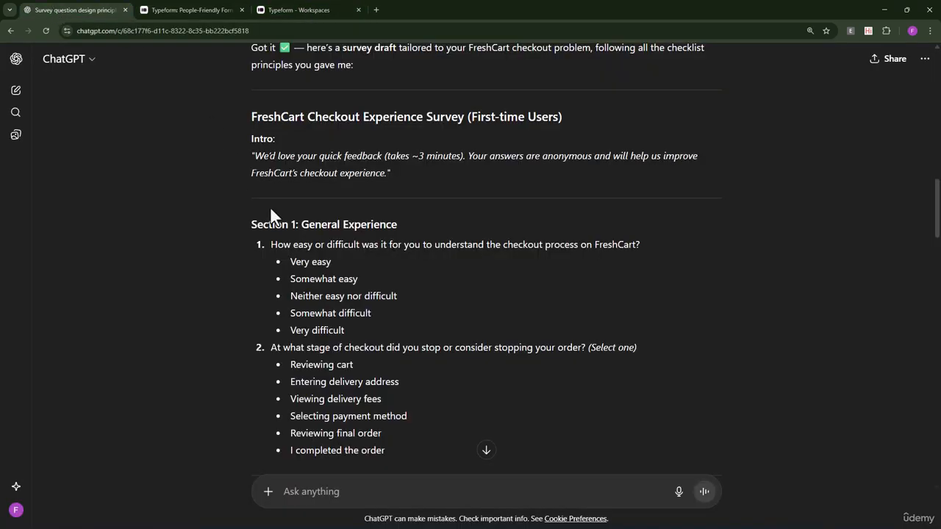
pyautogui.scroll(-15, 412, 380)
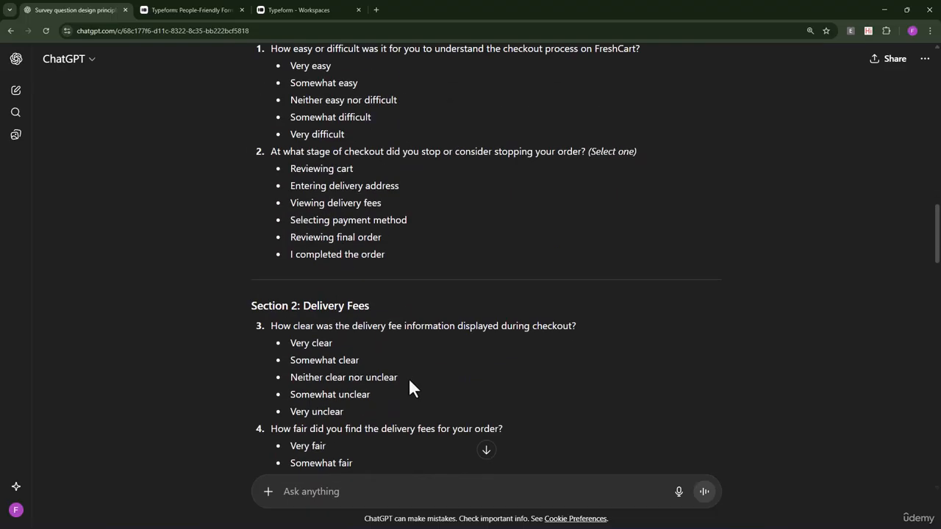
pyautogui.scroll(10, 412, 382)
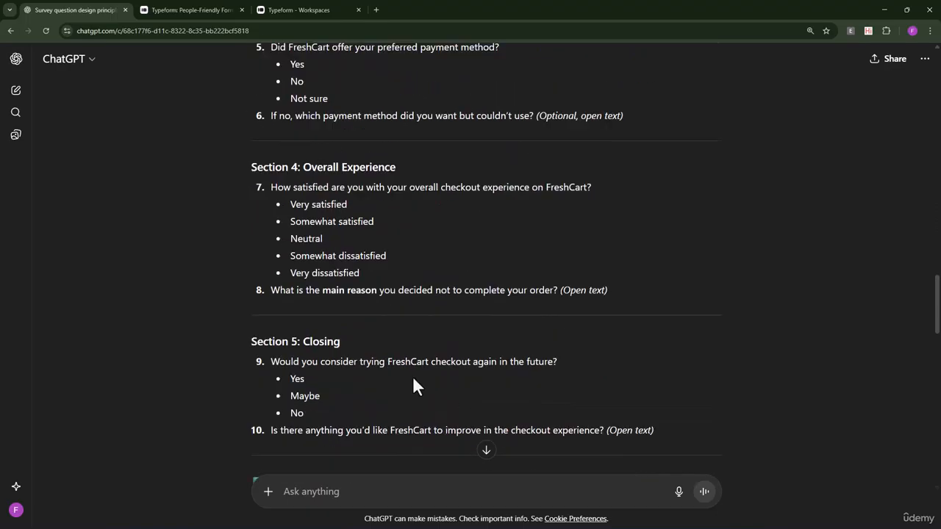
pyautogui.click(268, 9)
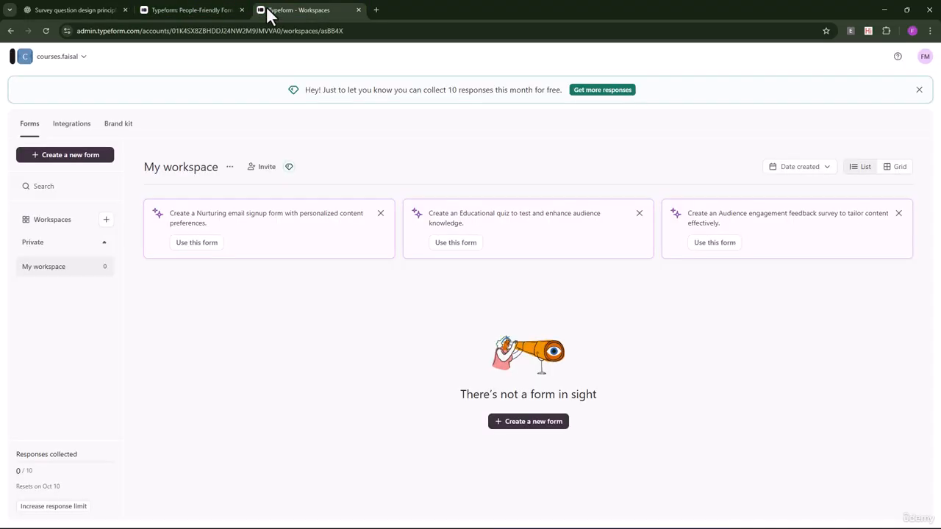
# Start a new form with AI for all forms, using the suggested goal "Audience interest and preference survey to tailor content effectively"
pyautogui.click(55, 156)
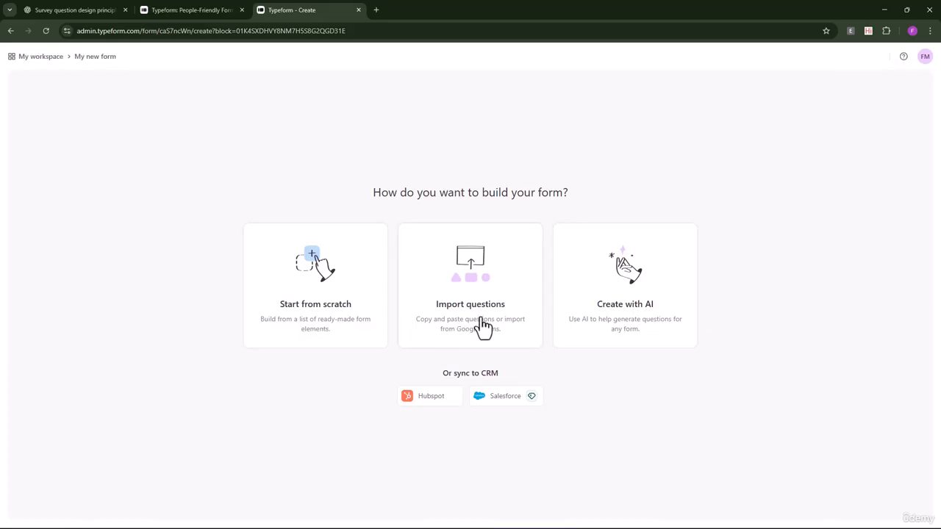
pyautogui.click(597, 337)
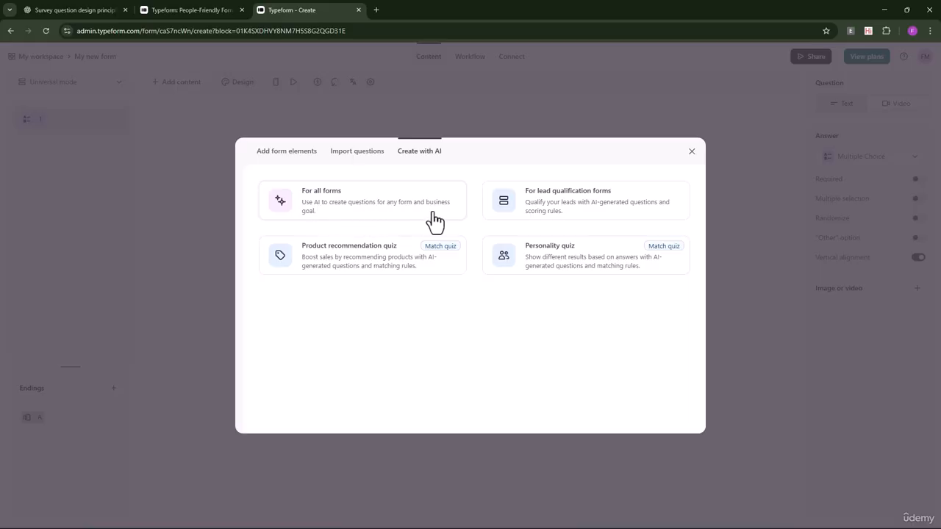
pyautogui.click(386, 217)
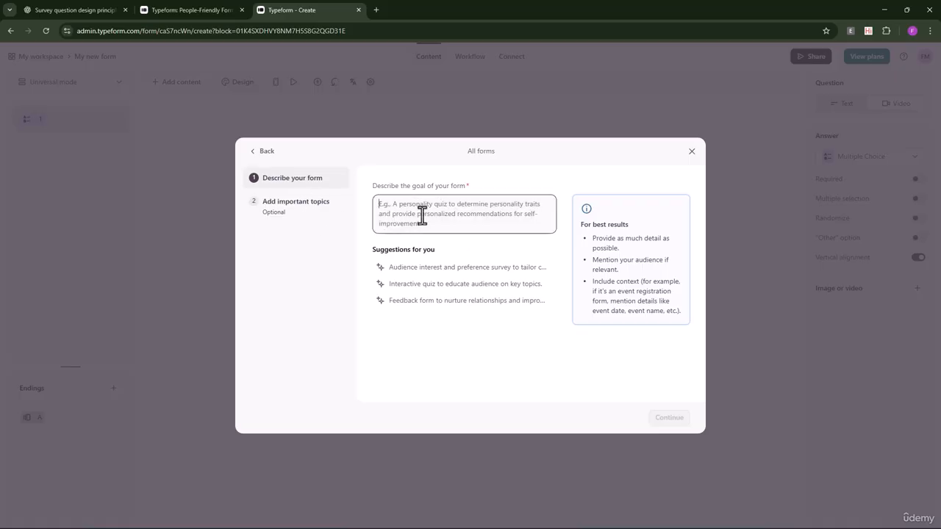
pyautogui.click(425, 275)
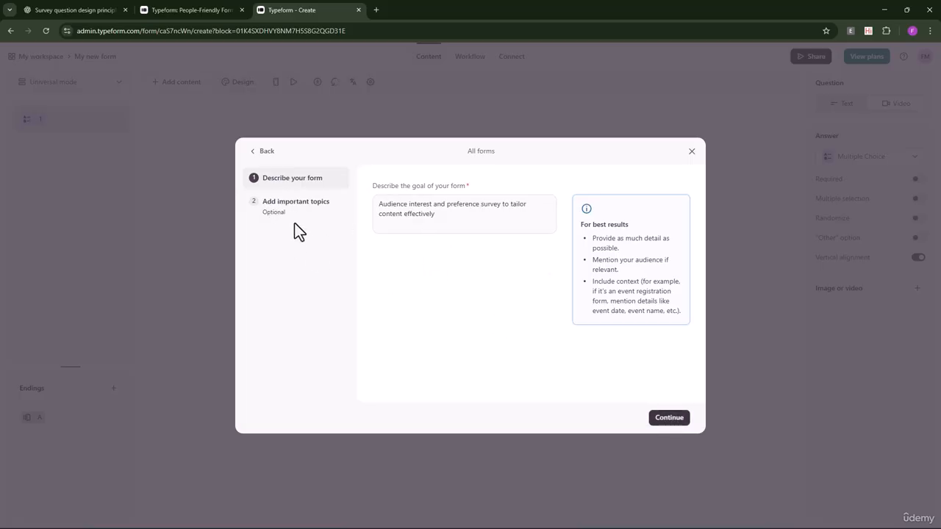
# Recheck the FreshCart survey draft in ChatGPT and return to the Typeform setup
pyautogui.click(89, 9)
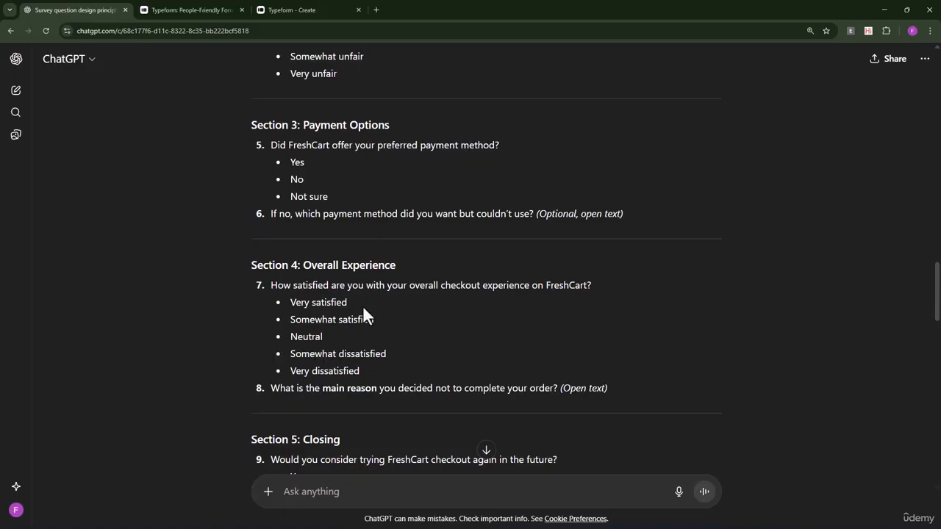
pyautogui.scroll(12, 364, 308)
pyautogui.click(309, 10)
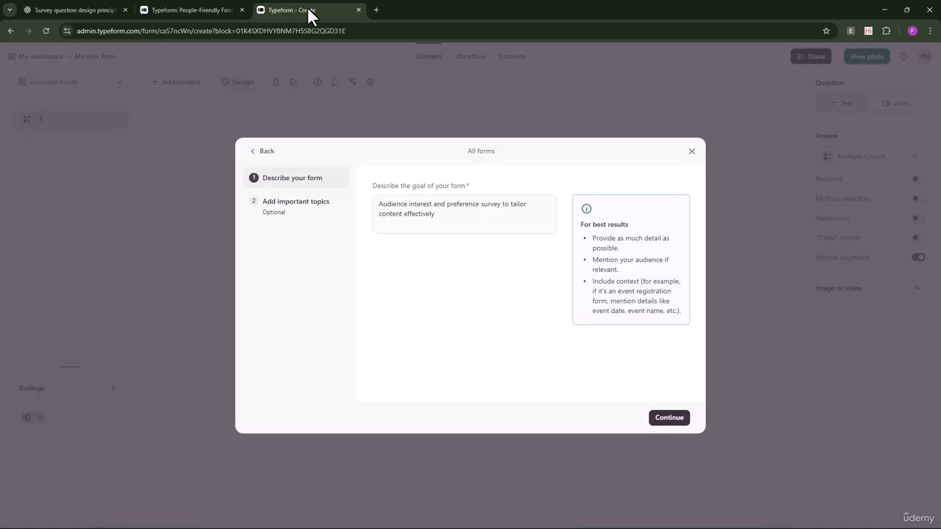
# Back out of the AI form setup, view the Import questions option, and return to My workspace
pyautogui.click(264, 155)
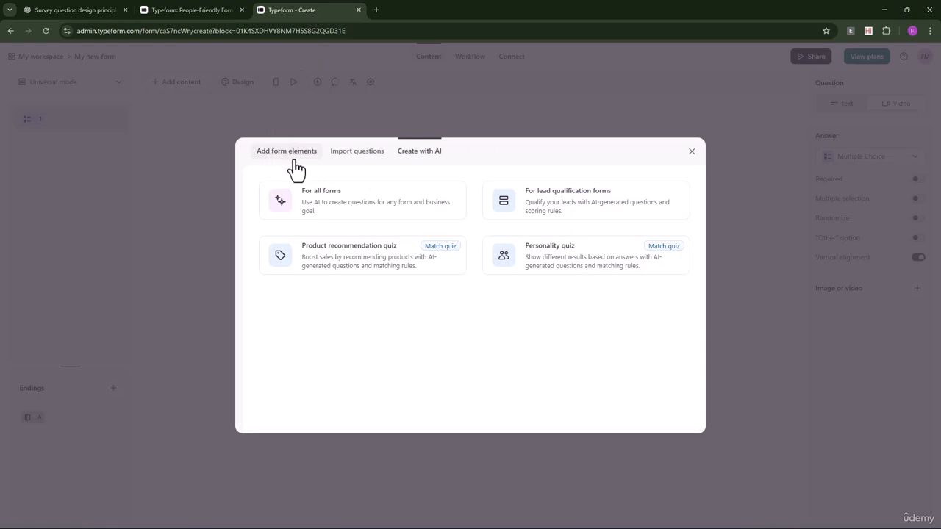
pyautogui.click(363, 155)
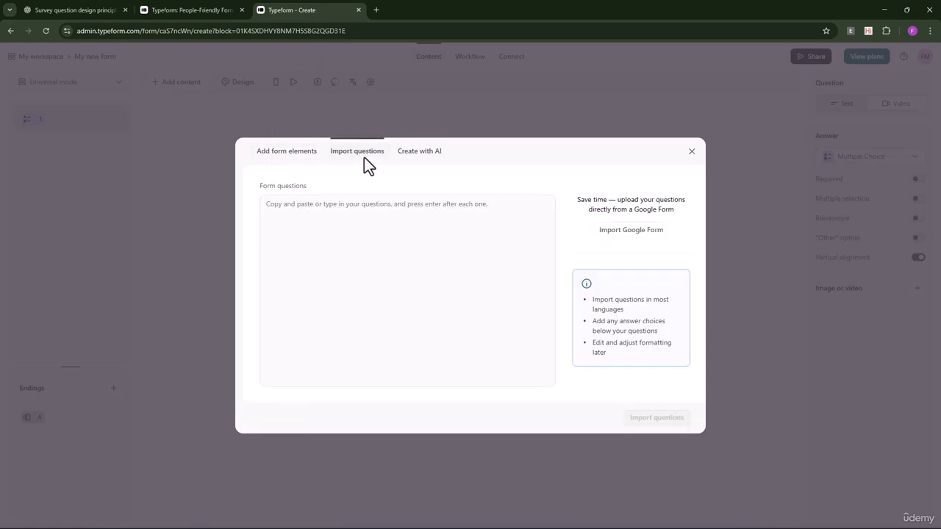
pyautogui.click(691, 151)
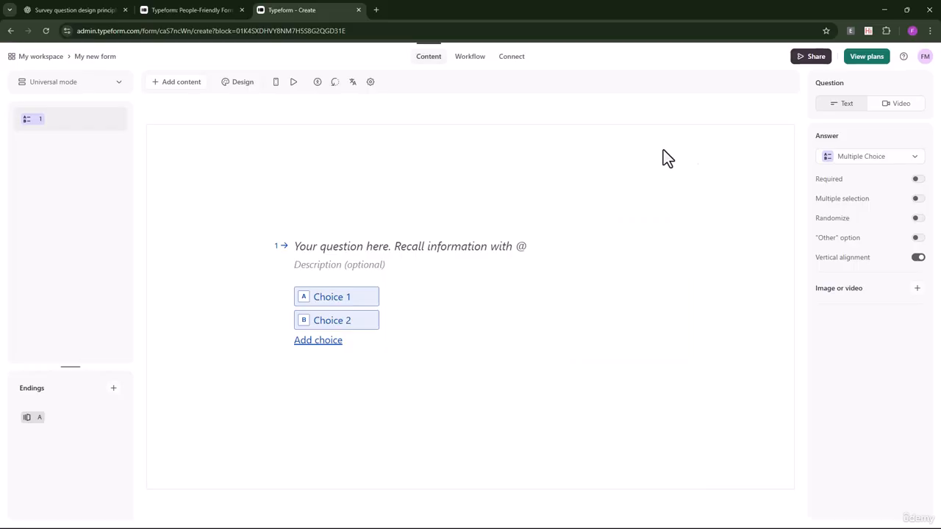
pyautogui.click(38, 58)
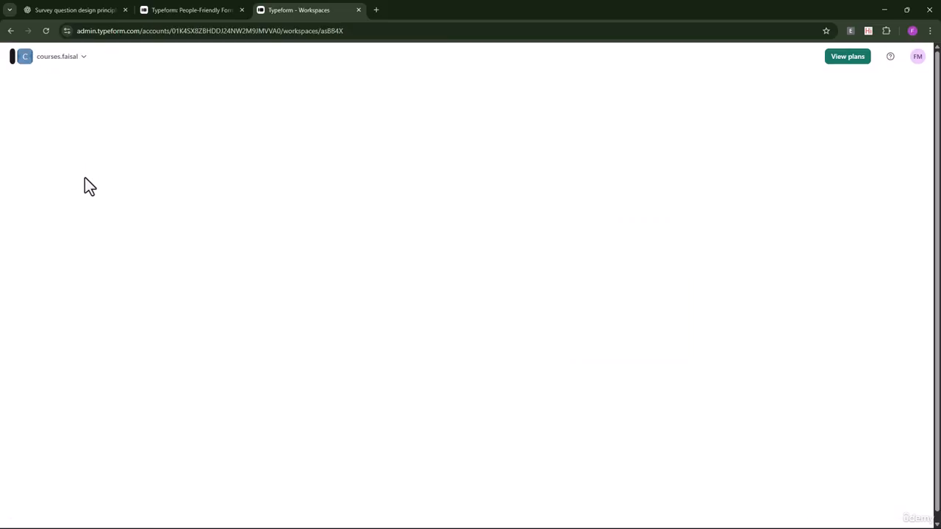
# Create a new form by importing the pasted FreshCart checkout survey questions and answer choices
pyautogui.click(70, 155)
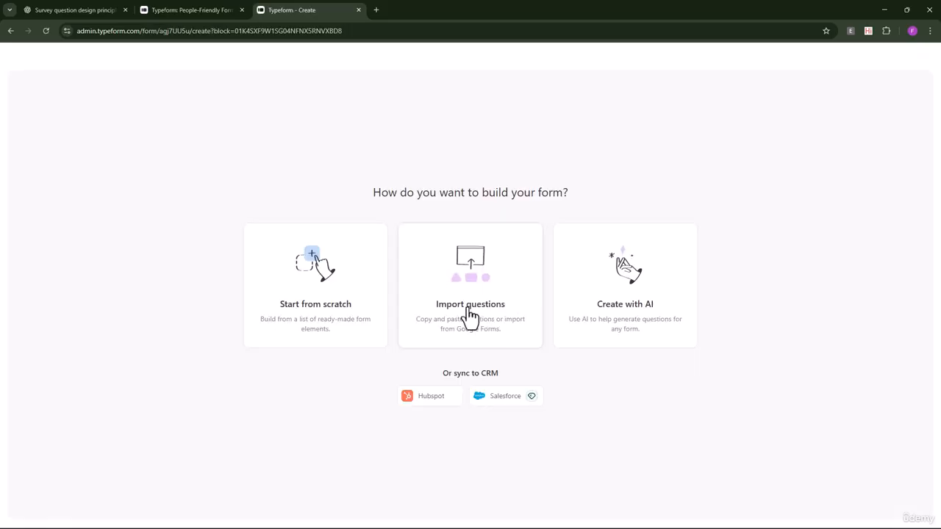
pyautogui.click(469, 319)
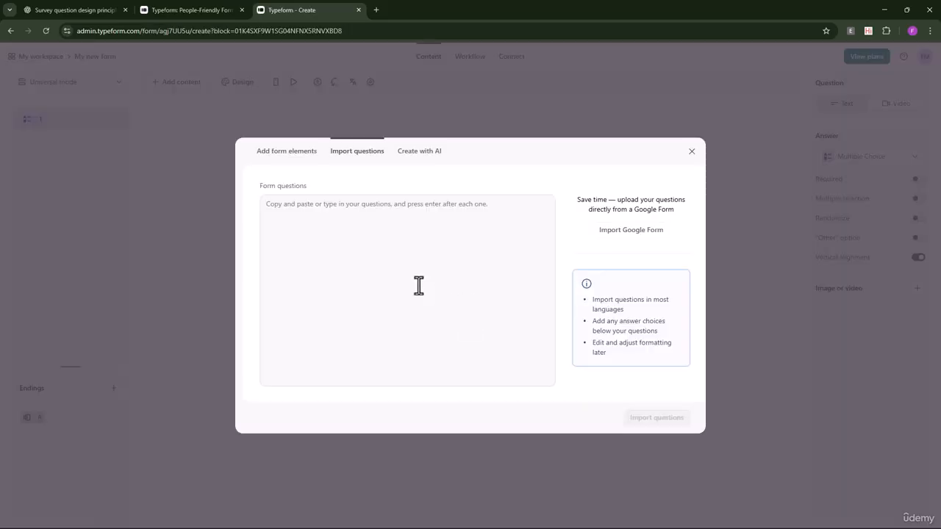
pyautogui.click(418, 285)
pyautogui.hotkey('ctrl', 'v')
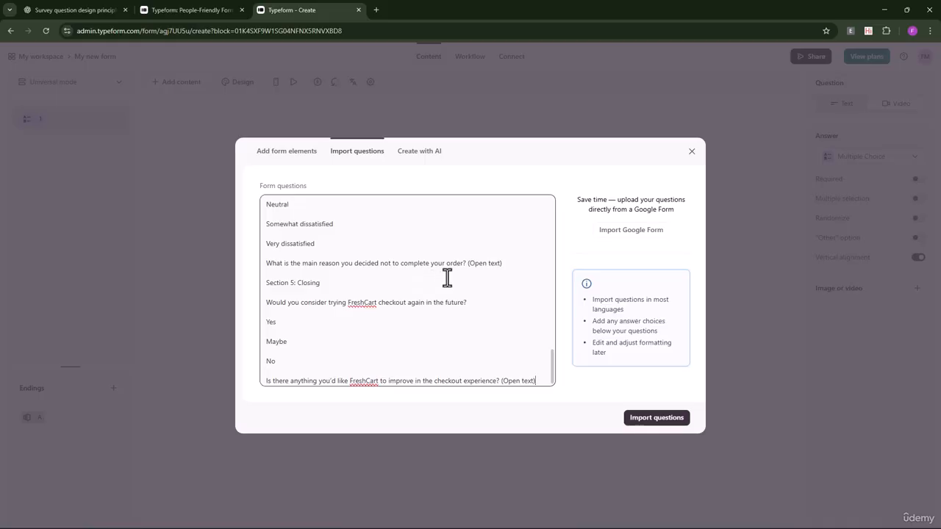
pyautogui.click(639, 419)
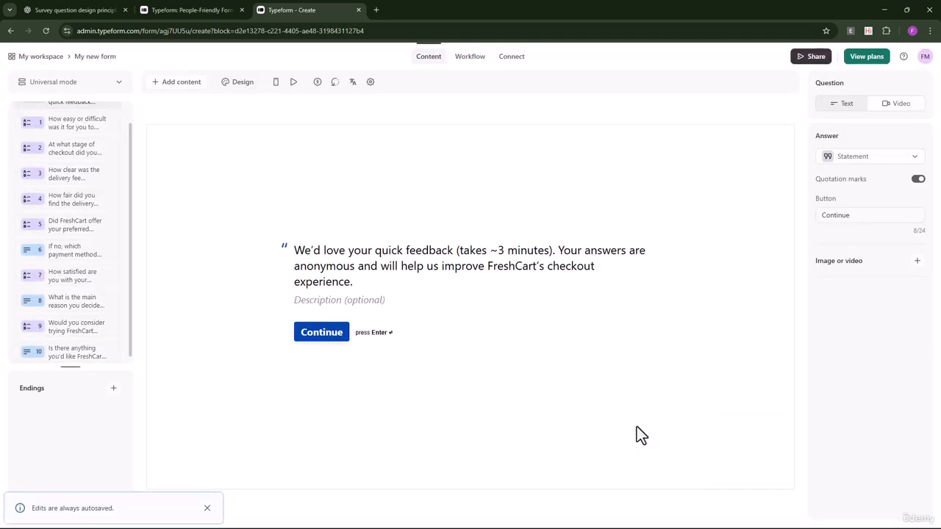
# Review the imported intro, multiple-choice and long-text questions against the survey draft's structure
pyautogui.click(58, 223)
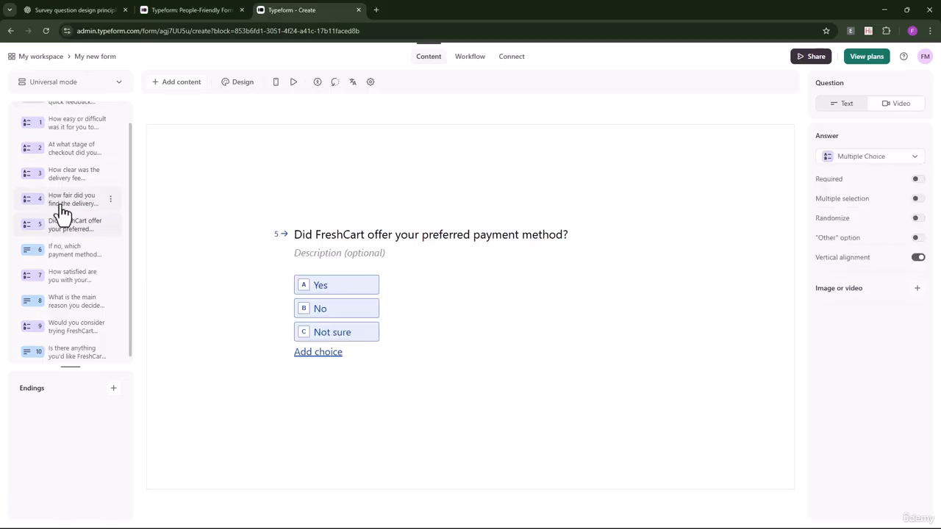
pyautogui.click(60, 200)
pyautogui.click(67, 177)
pyautogui.click(68, 150)
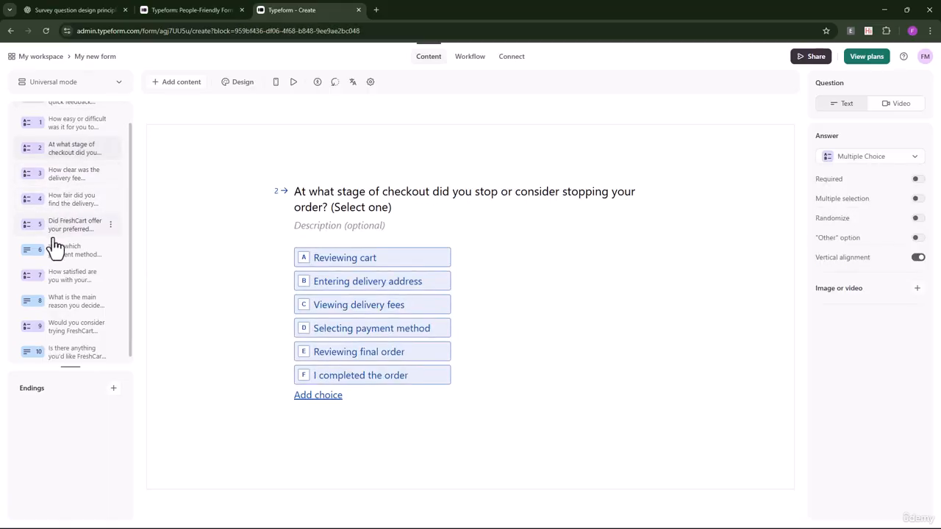
pyautogui.click(59, 300)
pyautogui.scroll(1, 59, 301)
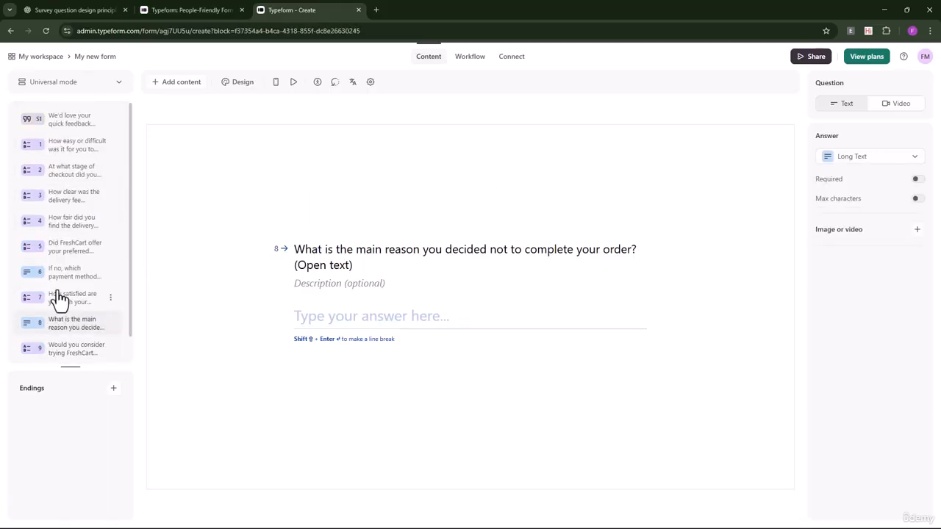
pyautogui.click(72, 129)
pyautogui.click(74, 147)
pyautogui.click(73, 197)
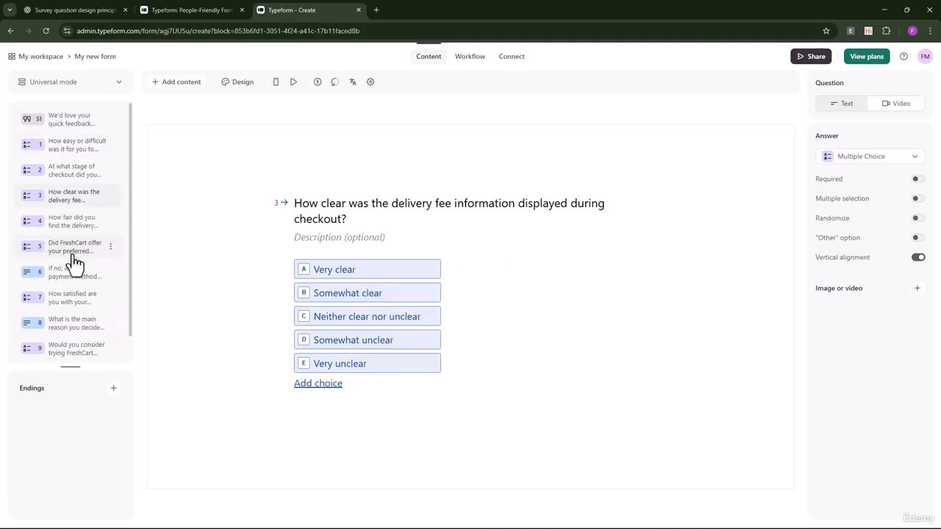
pyautogui.click(73, 248)
pyautogui.click(72, 281)
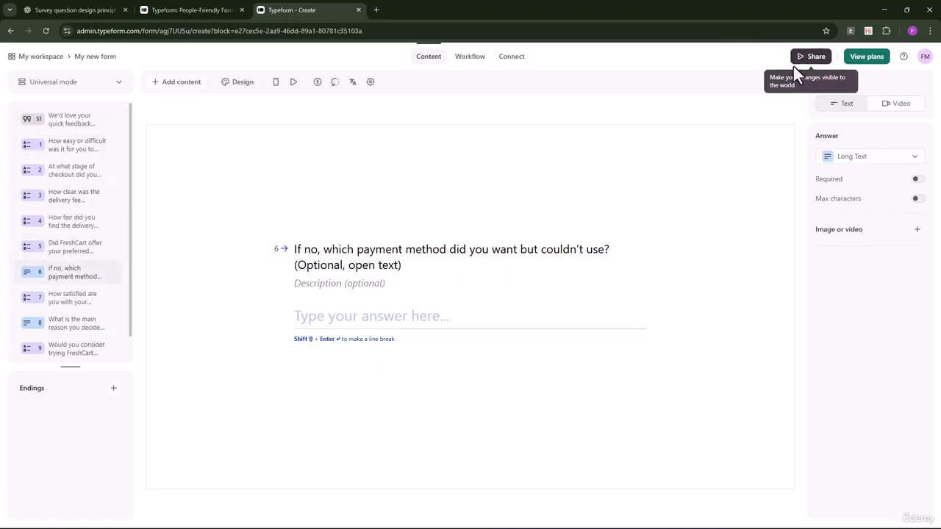
# Revisit the Typeform homepage and the imported form, and return to the start of the FreshCart survey draft in ChatGPT
pyautogui.click(191, 11)
pyautogui.click(315, 10)
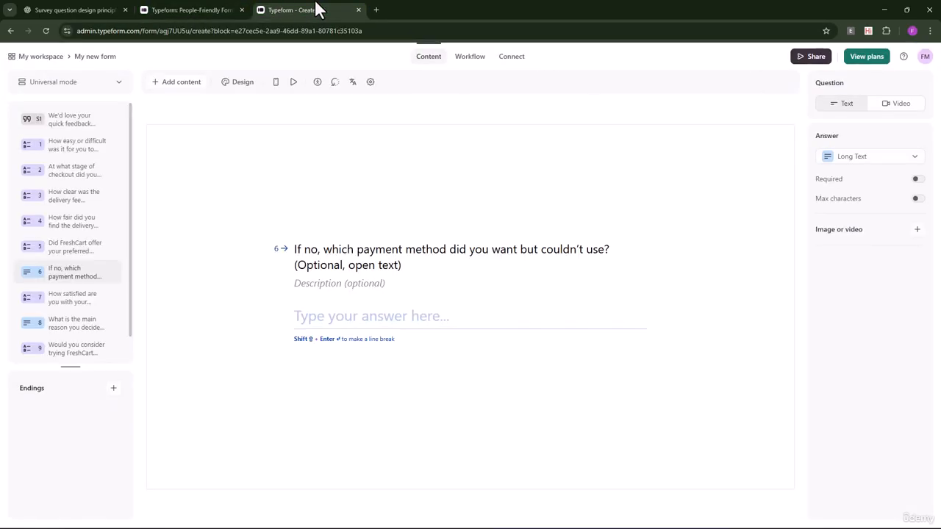
pyautogui.click(55, 8)
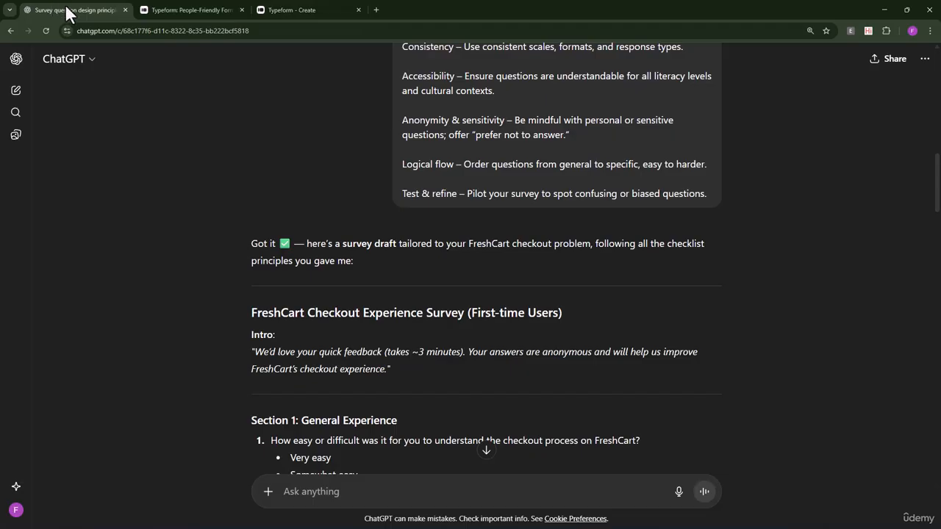
pyautogui.scroll(-1, 246, 249)
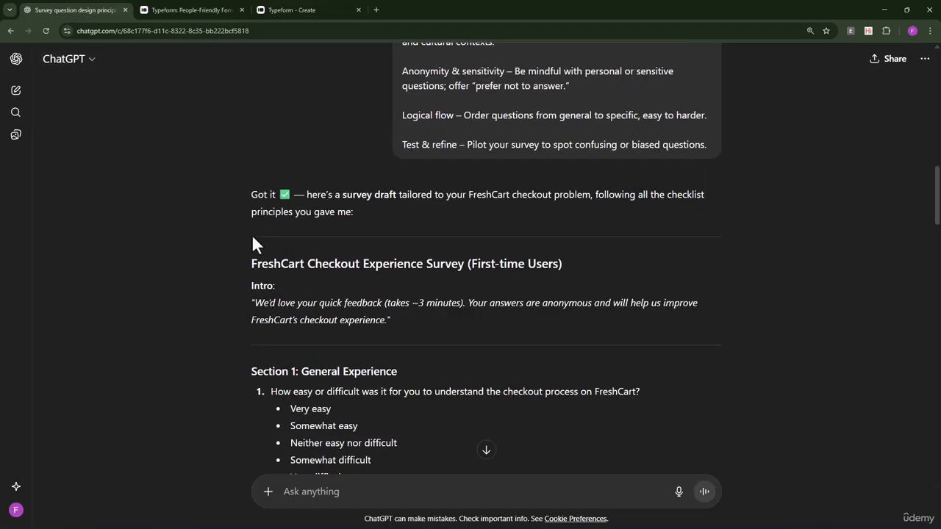